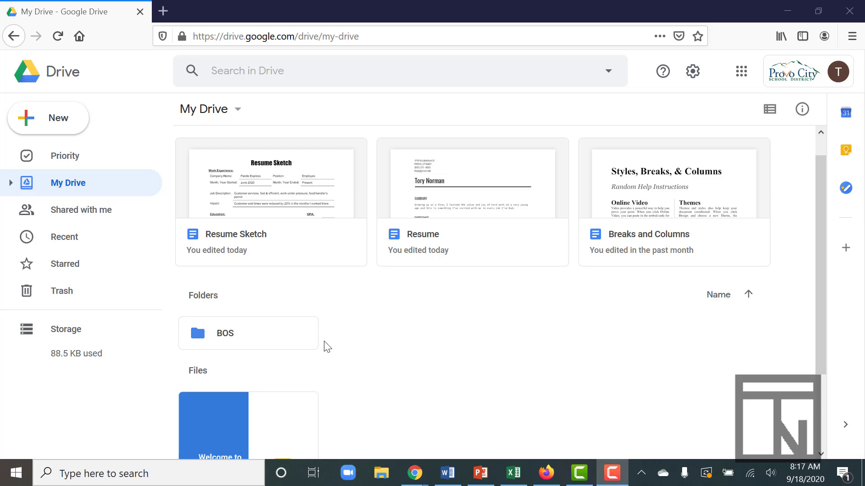
Step: Open the BOS folder and create a new blank Google Docs document in it
{"action": "double_click", "coordinate": [251, 332]}
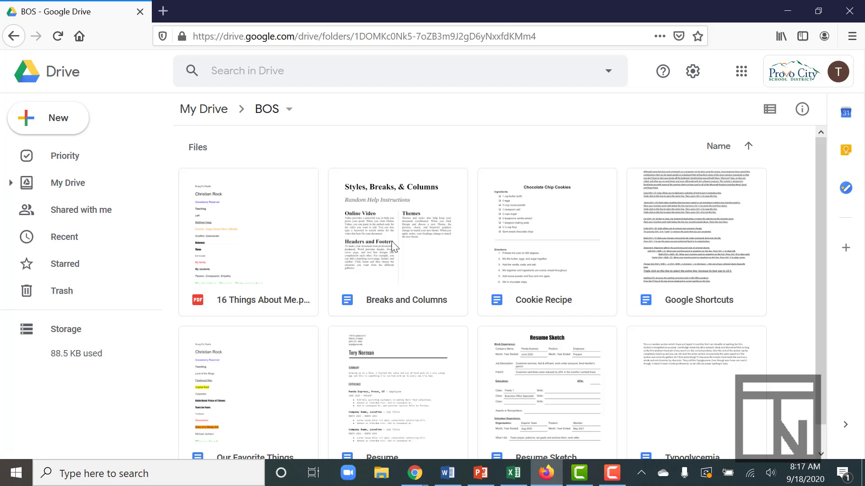
{"action": "left_click", "coordinate": [58, 118]}
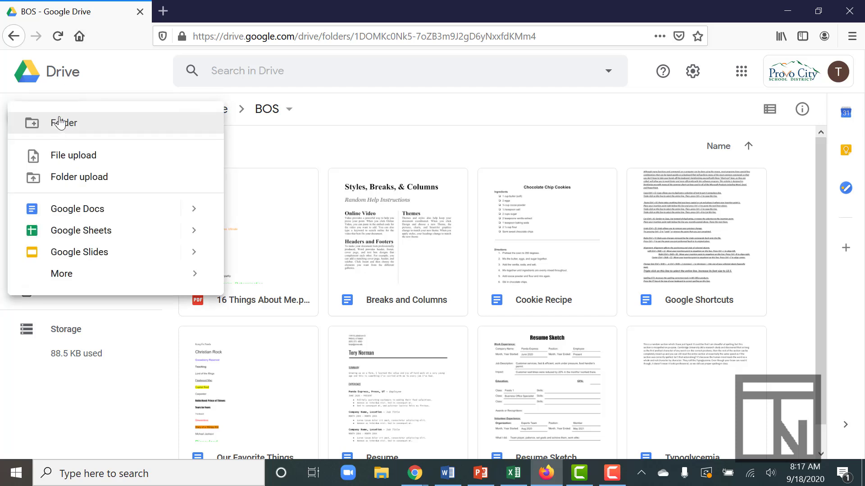
{"action": "left_click", "coordinate": [122, 217]}
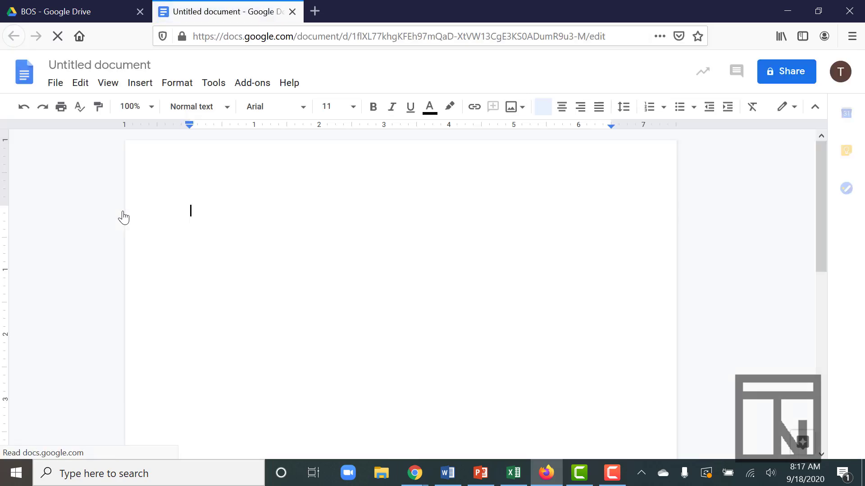
Step: Rename the untitled document as "Utah Universities"
{"action": "left_click", "coordinate": [109, 66]}
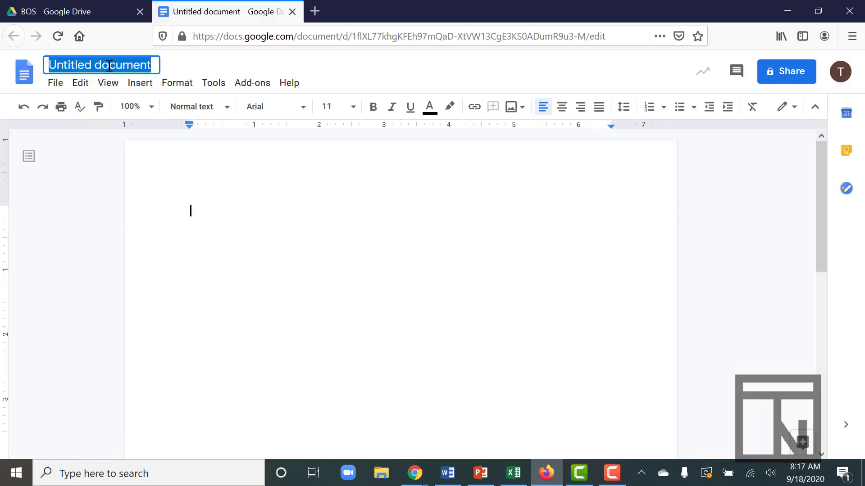
{"action": "type", "text": "Utah I"}
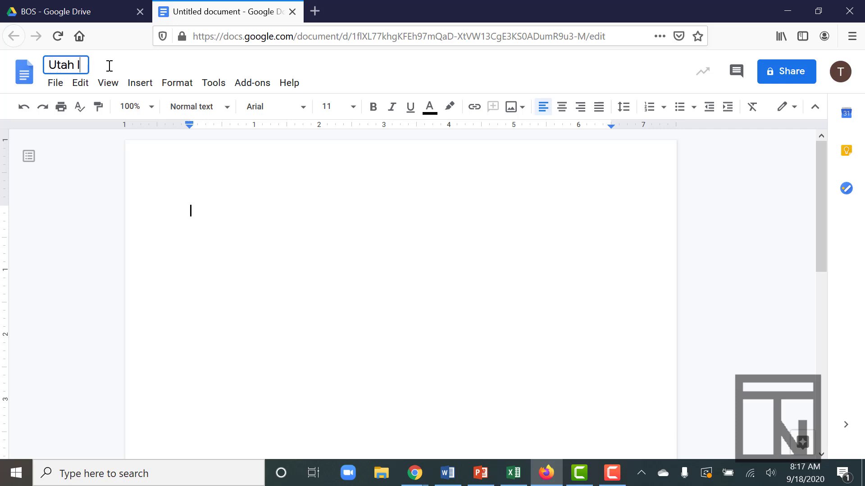
{"action": "type", "text": "niver"}
{"action": "key", "text": "BackSpace"}
{"action": "key", "text": "BackSpace"}
{"action": "key", "text": "BackSpace"}
{"action": "key", "text": "BackSpace"}
{"action": "key", "text": "BackSpace"}
{"action": "key", "text": "BackSpace"}
{"action": "type", "text": "Universities"}
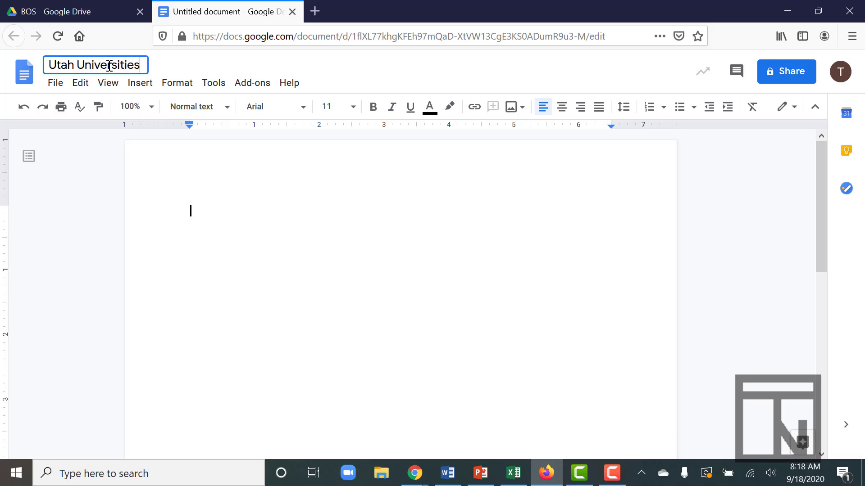
{"action": "key", "text": "Return"}
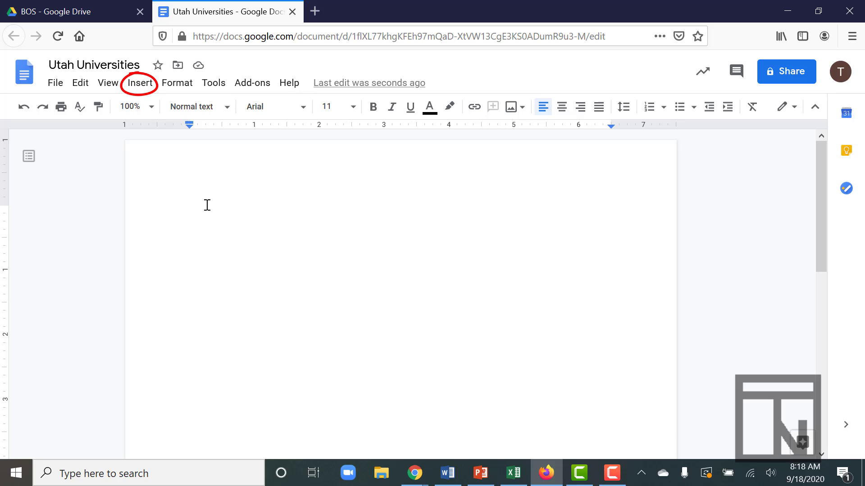
Step: Insert a table with 3 columns and 12 rows into the blank document
{"action": "left_click", "coordinate": [147, 87]}
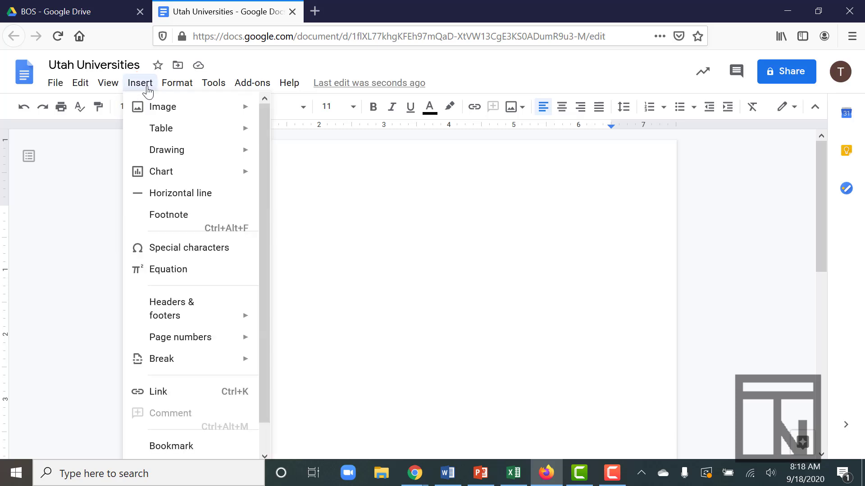
{"action": "mouse_move", "coordinate": [165, 130]}
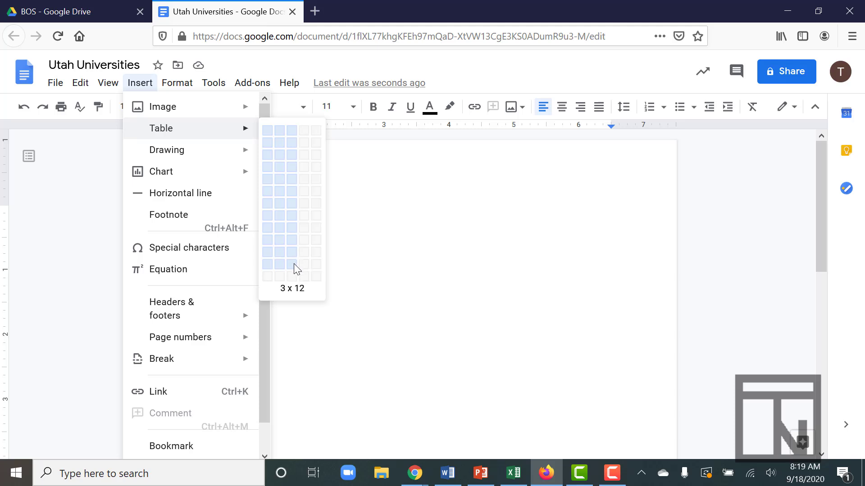
{"action": "left_click", "coordinate": [293, 265]}
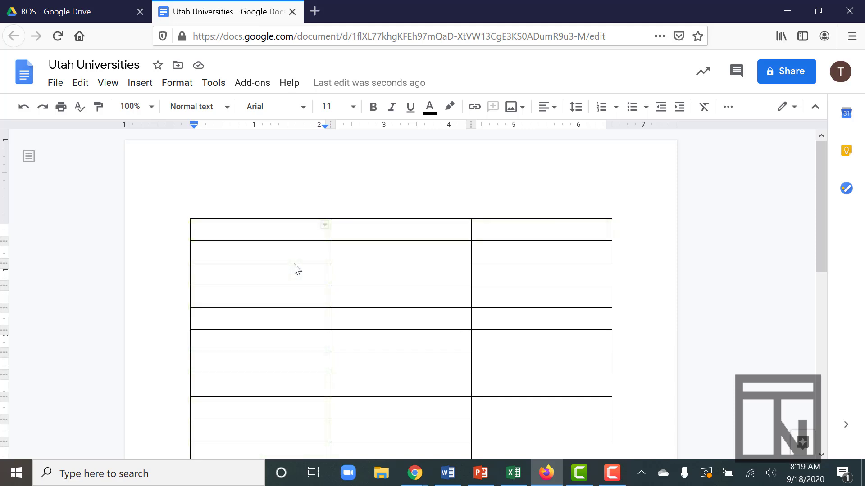
{"action": "left_click", "coordinate": [357, 269]}
{"action": "left_click", "coordinate": [353, 313]}
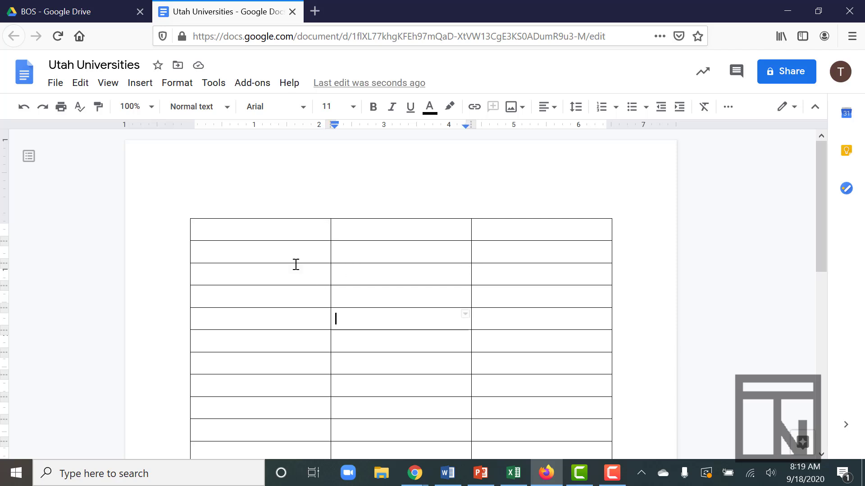
{"action": "left_click", "coordinate": [236, 229]}
{"action": "key", "text": "Tab"}
{"action": "key", "text": "Tab"}
{"action": "key", "text": "Tab"}
{"action": "key", "text": "Tab"}
{"action": "key", "text": "Tab"}
{"action": "key", "text": "Tab"}
{"action": "key", "text": "Tab"}
{"action": "key", "text": "Tab"}
{"action": "key", "text": "Tab"}
Step: Fill the table's first row with the headings "College or University", "Logo" and "Link"
{"action": "left_click", "coordinate": [236, 230]}
{"action": "type", "text": "College"}
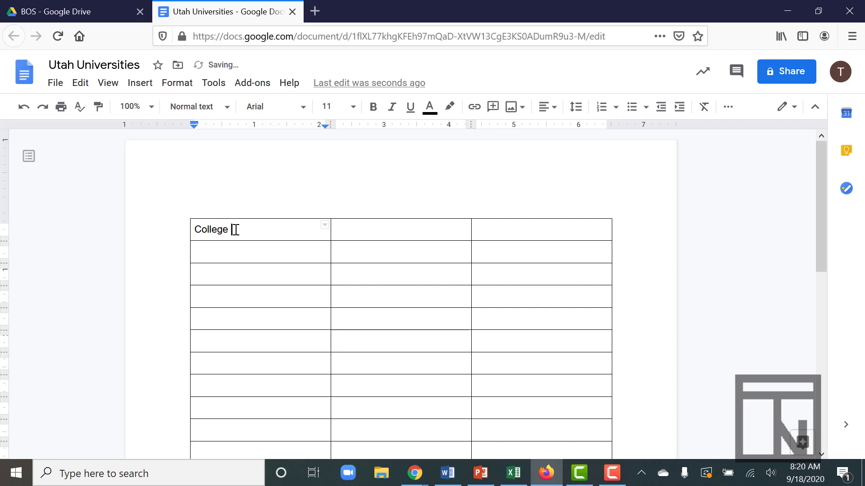
{"action": "type", "text": " or University"}
{"action": "key", "text": "Tab"}
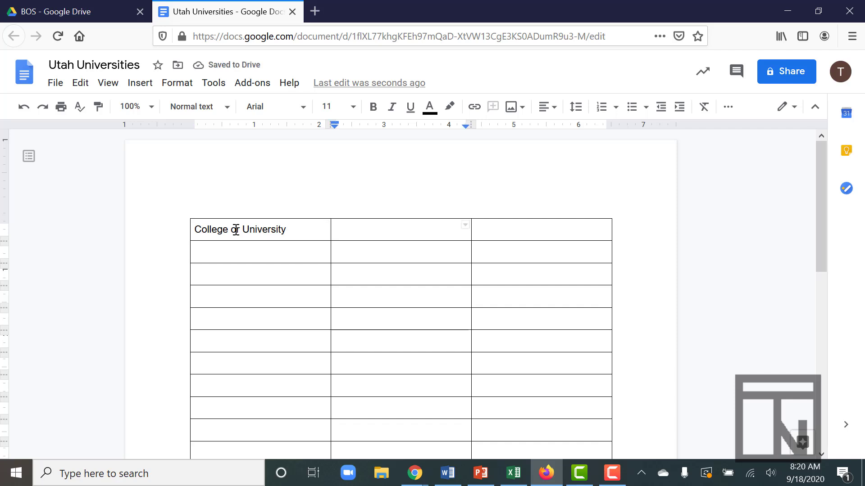
{"action": "type", "text": "Logo"}
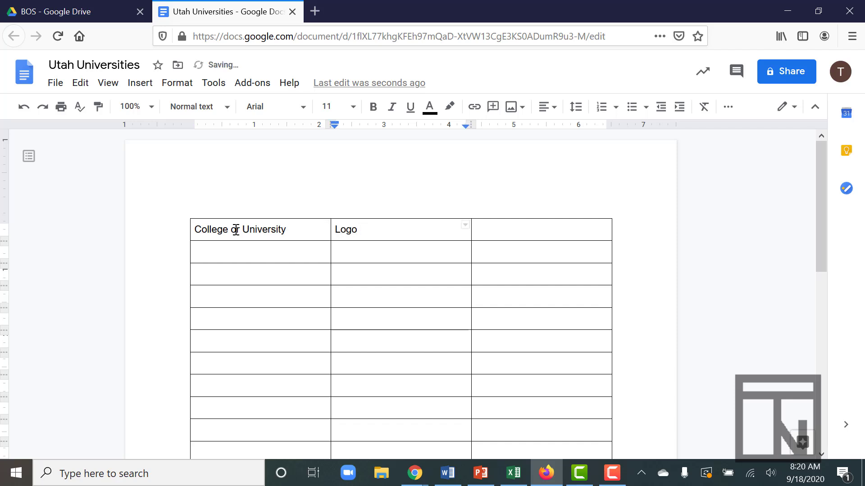
{"action": "key", "text": "Tab"}
{"action": "type", "text": "Link"}
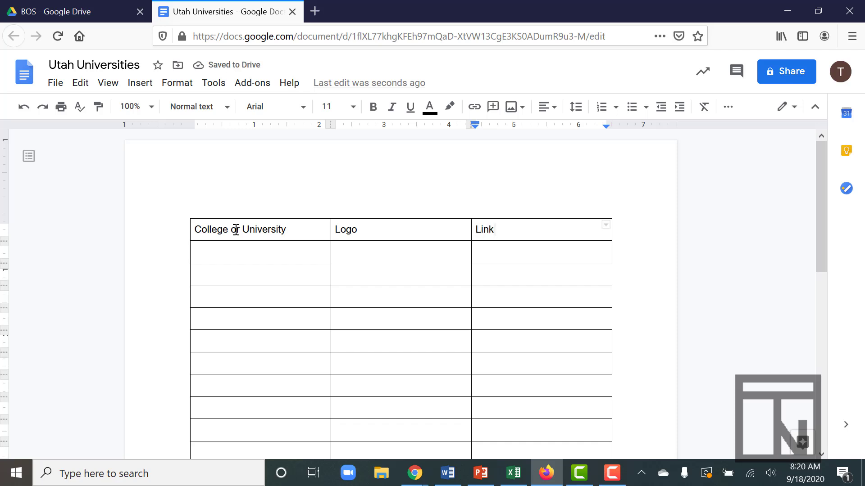
{"action": "key", "text": "Tab"}
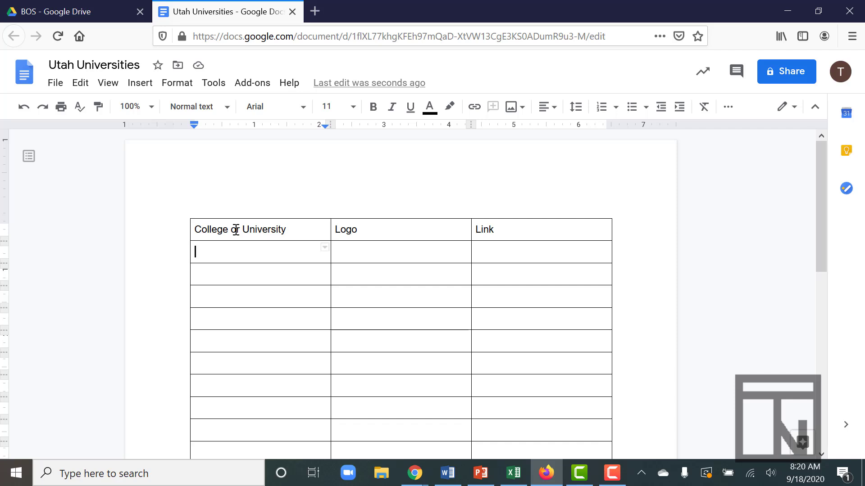
Step: Enter Utah State University, Weber State University, The University of Utah, Salt Lake Community College and Westminster College below the first heading
{"action": "scroll", "coordinate": [236, 229], "scroll_direction": "down", "scroll_amount": 4}
{"action": "scroll", "coordinate": [236, 229], "scroll_direction": "up", "scroll_amount": 1}
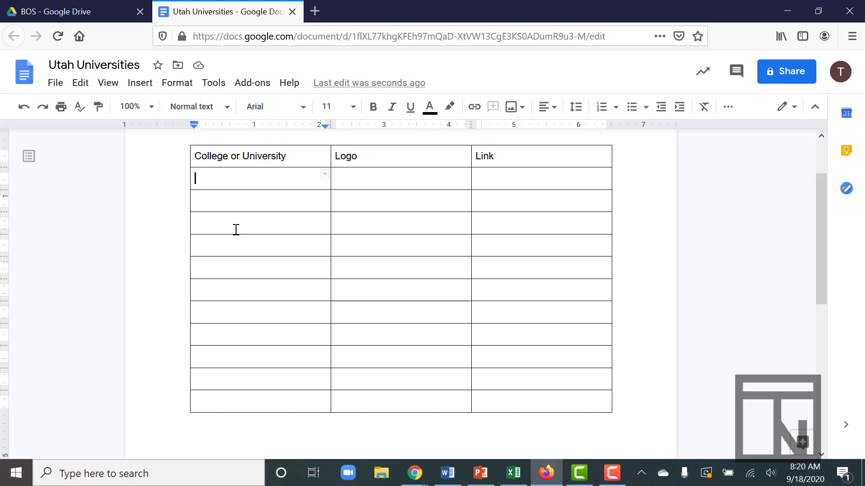
{"action": "type", "text": "Utah State University"}
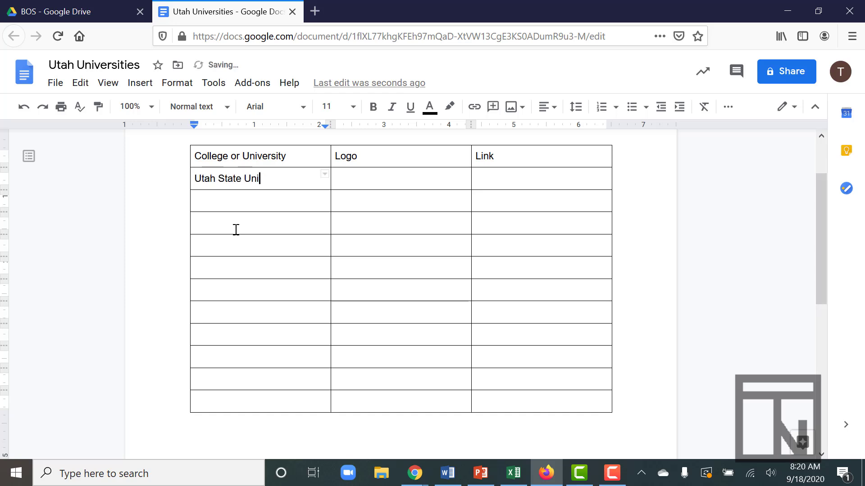
{"action": "key", "text": "Down"}
{"action": "type", "text": "Weber State University"}
{"action": "key", "text": "Down"}
{"action": "type", "text": "The University of Utah"}
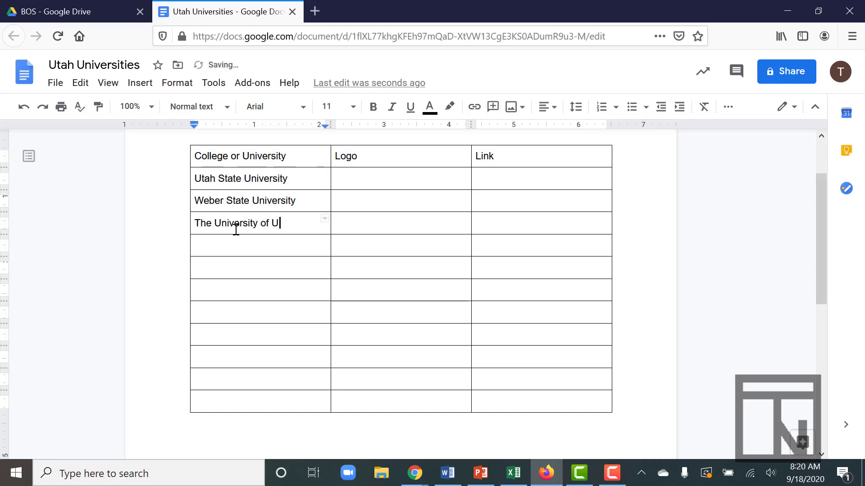
{"action": "key", "text": "Down"}
{"action": "type", "text": "Salt Lake Community College"}
{"action": "key", "text": "Down"}
{"action": "type", "text": "Westminster College"}
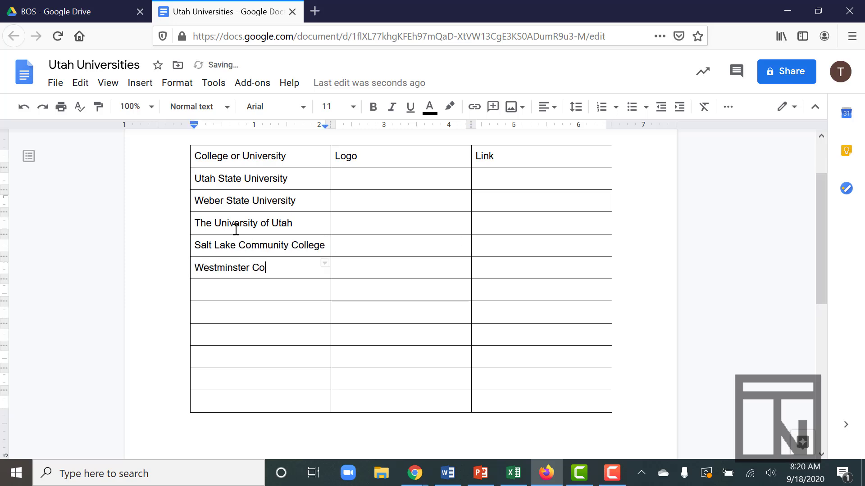
Step: Continue the first column with Utah Valley University, Brigham Young University, Snow College, Southern Utah University, Dixie State University and Western Governors University
{"action": "key", "text": "Down"}
{"action": "type", "text": "Utah Valley University"}
{"action": "key", "text": "Down"}
{"action": "type", "text": "Brigham Young University"}
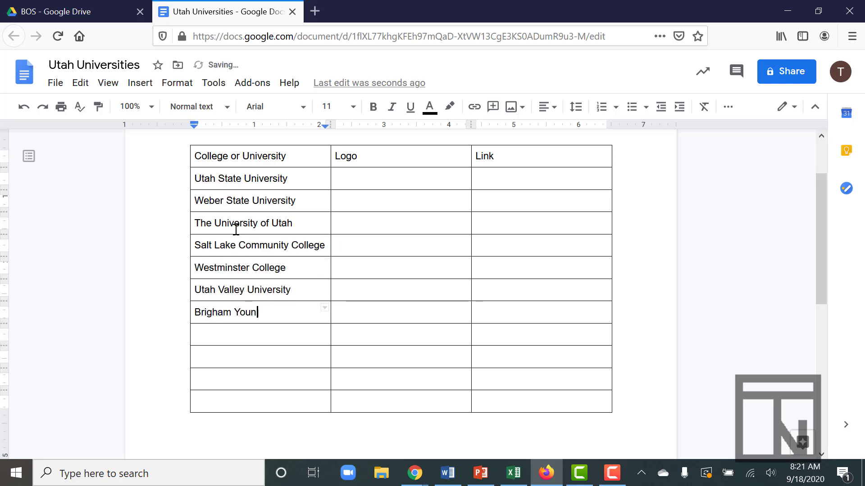
{"action": "key", "text": "Down"}
{"action": "type", "text": "Snow College"}
{"action": "key", "text": "Down"}
{"action": "type", "text": "Southern Utah University"}
{"action": "key", "text": "Down"}
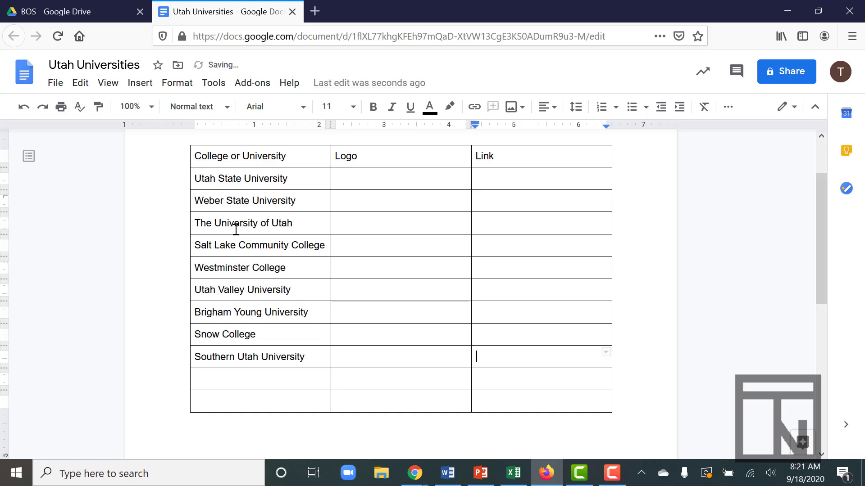
{"action": "type", "text": "Dixie State University"}
{"action": "key", "text": "Down"}
{"action": "type", "text": "Western Governors University"}
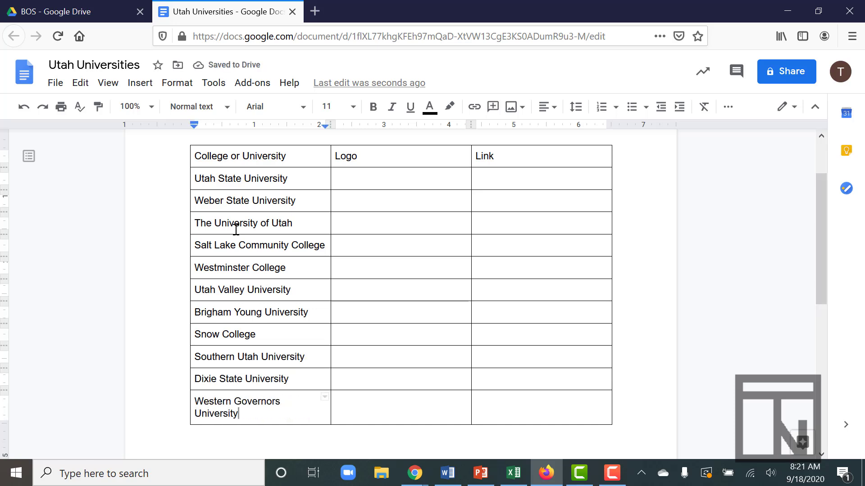
Step: Format the table's header row as bold, centred text at size 14
{"action": "left_click", "coordinate": [361, 183]}
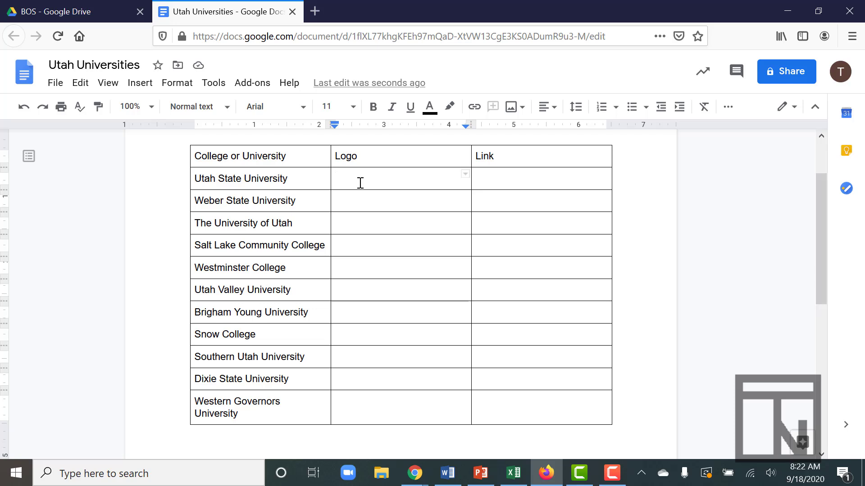
{"action": "left_click", "coordinate": [196, 158]}
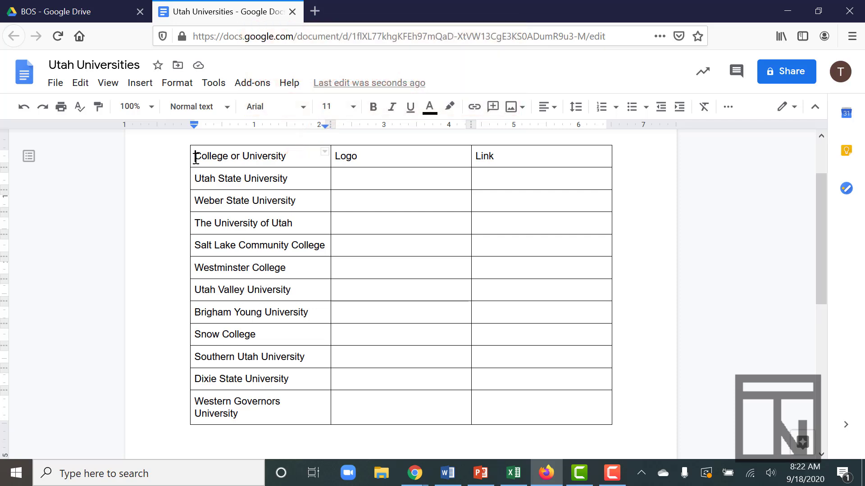
{"action": "left_click_drag", "start_coordinate": [195, 159], "coordinate": [524, 154]}
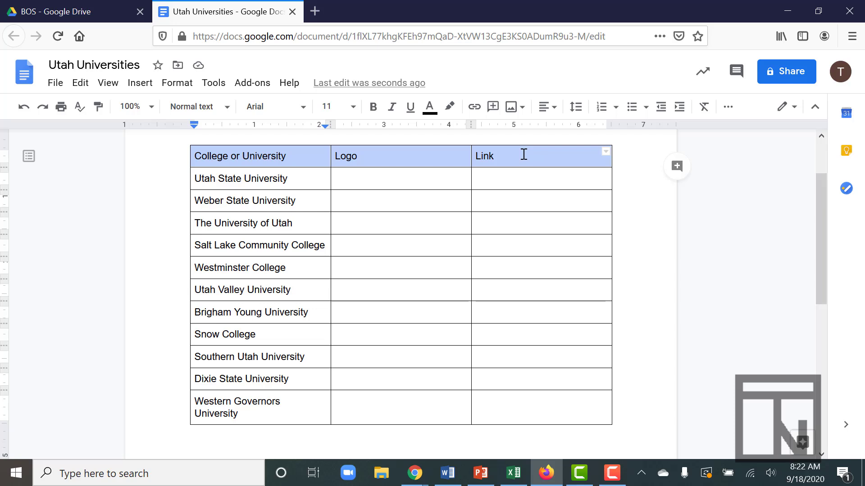
{"action": "left_click", "coordinate": [373, 108]}
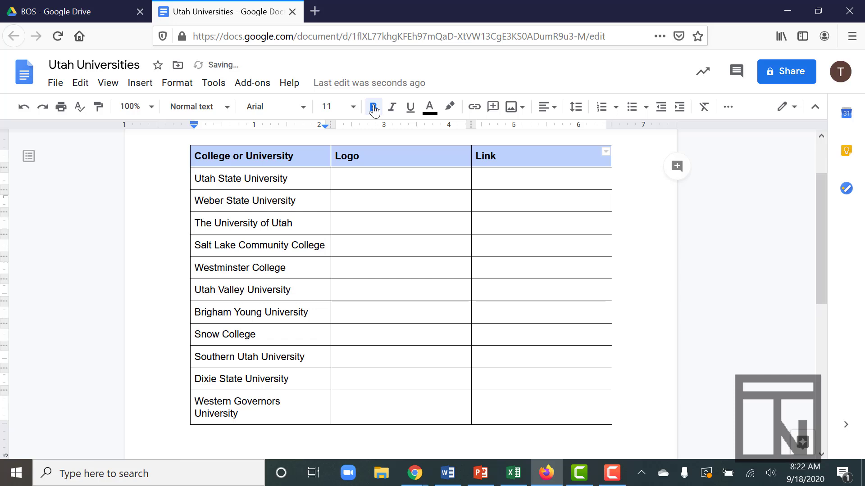
{"action": "left_click", "coordinate": [548, 110]}
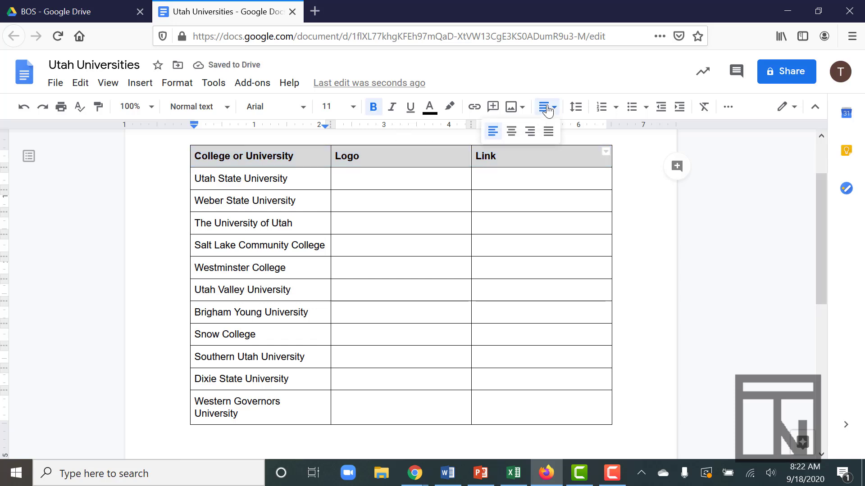
{"action": "left_click", "coordinate": [512, 132]}
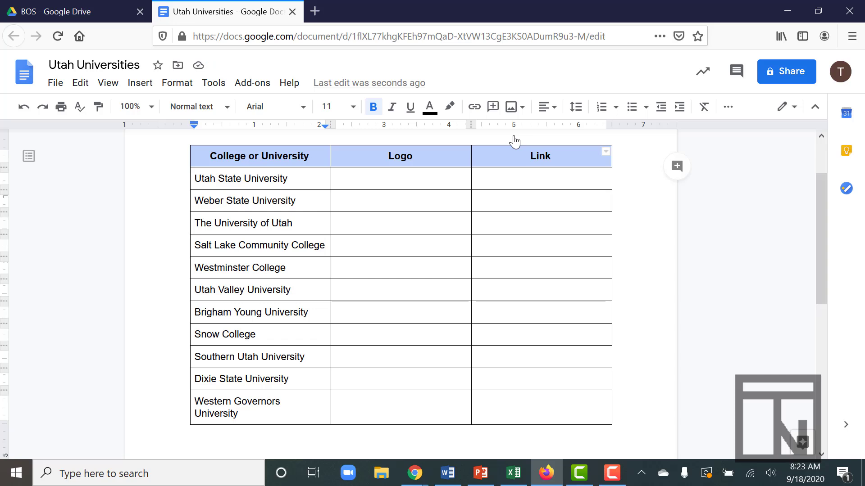
{"action": "left_click", "coordinate": [354, 116]}
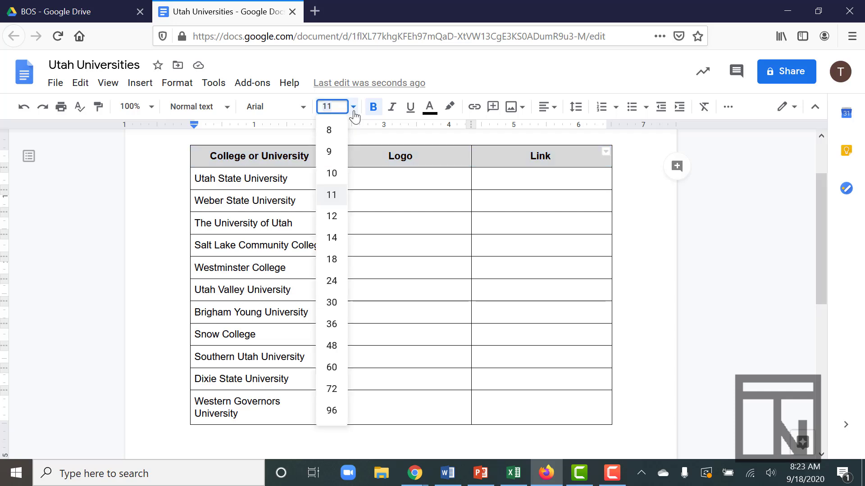
{"action": "left_click", "coordinate": [334, 239]}
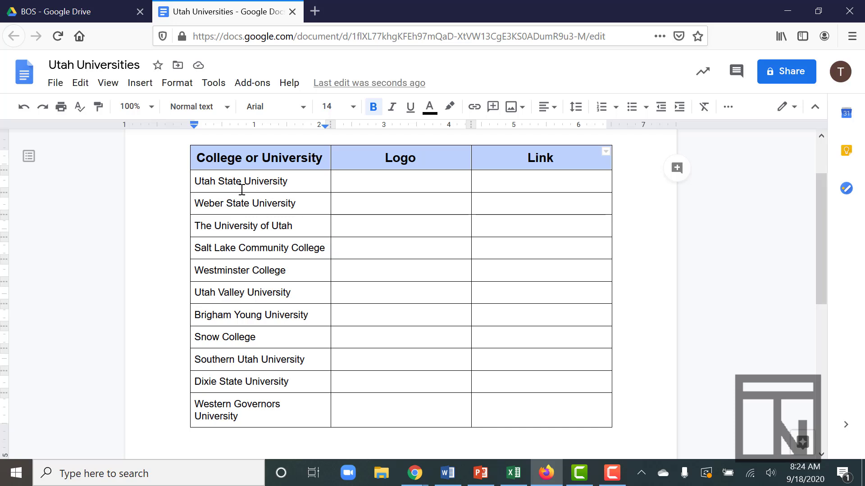
Step: Insert a new row above the table's header row
{"action": "left_click", "coordinate": [196, 159]}
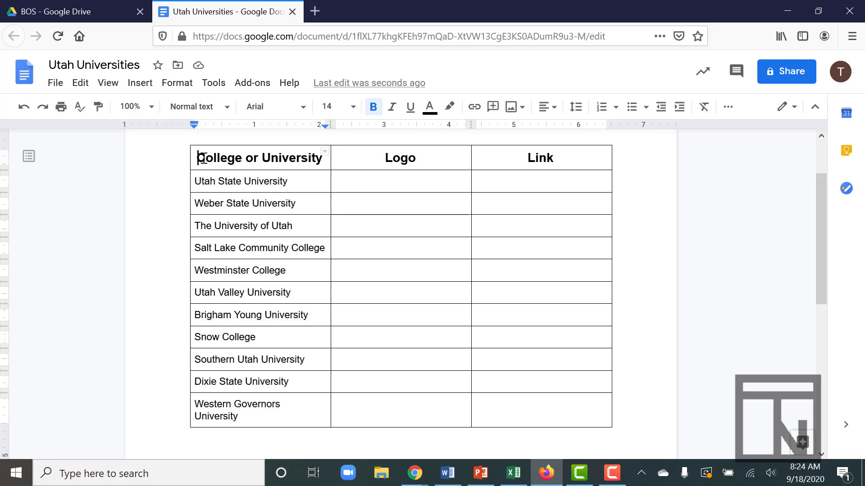
{"action": "right_click", "coordinate": [202, 158]}
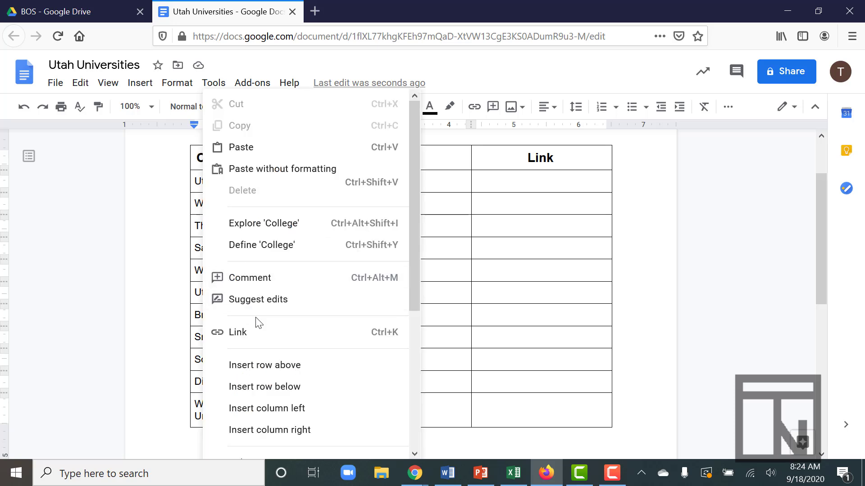
{"action": "scroll", "coordinate": [265, 393], "scroll_direction": "down", "scroll_amount": 5}
{"action": "scroll", "coordinate": [266, 393], "scroll_direction": "down", "scroll_amount": 1}
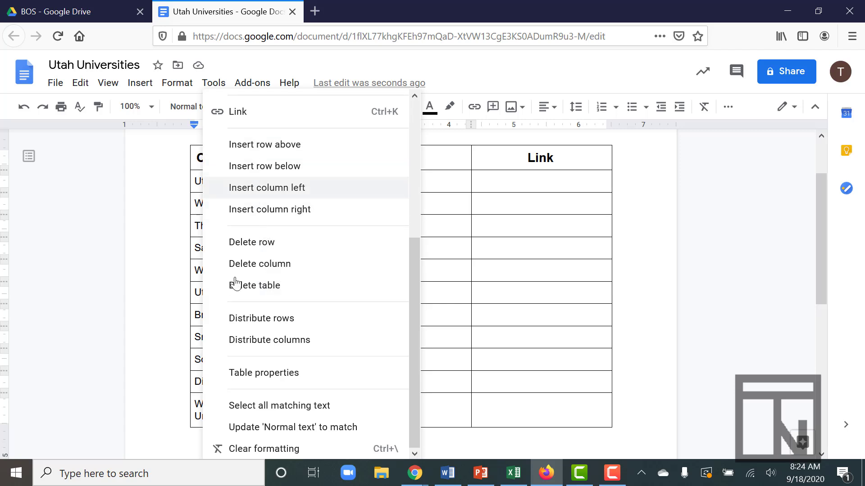
{"action": "left_click", "coordinate": [178, 84]}
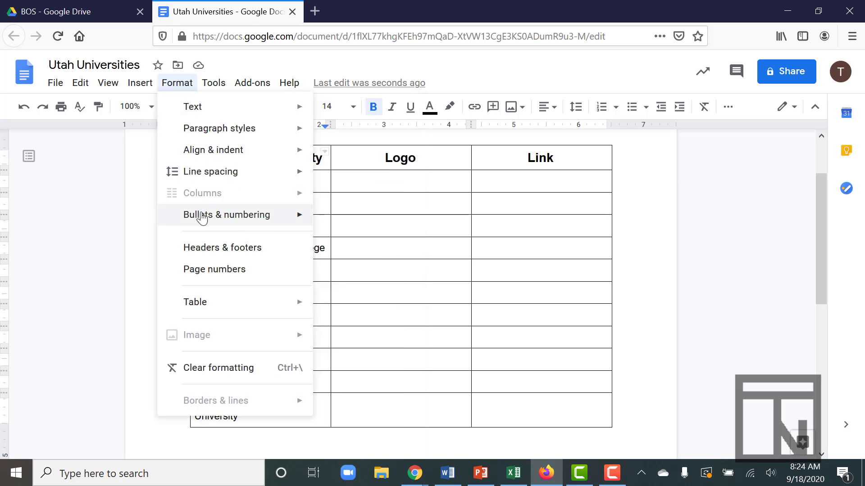
{"action": "mouse_move", "coordinate": [232, 306]}
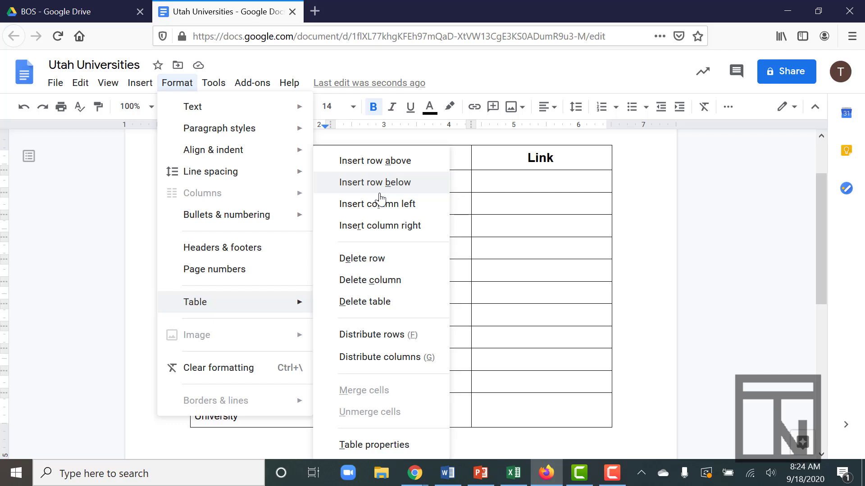
{"action": "left_click", "coordinate": [380, 163]}
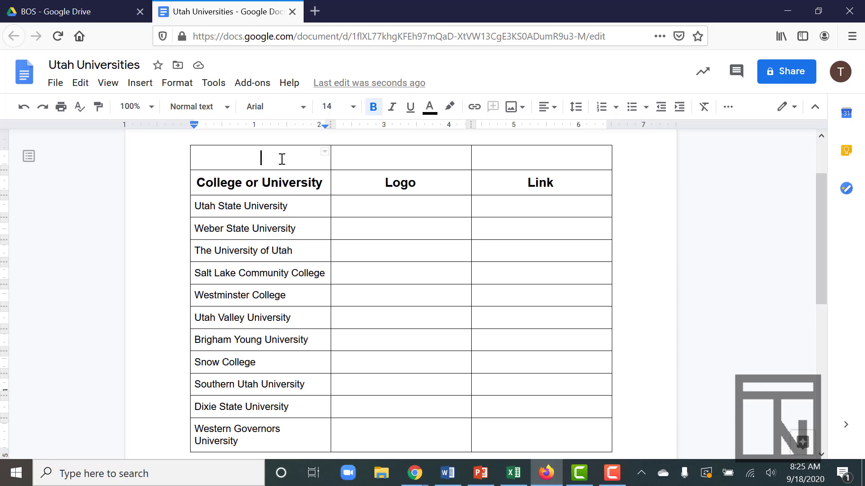
Step: Merge the three empty cells of the table's first row into one cell
{"action": "left_click_drag", "start_coordinate": [282, 159], "coordinate": [508, 155]}
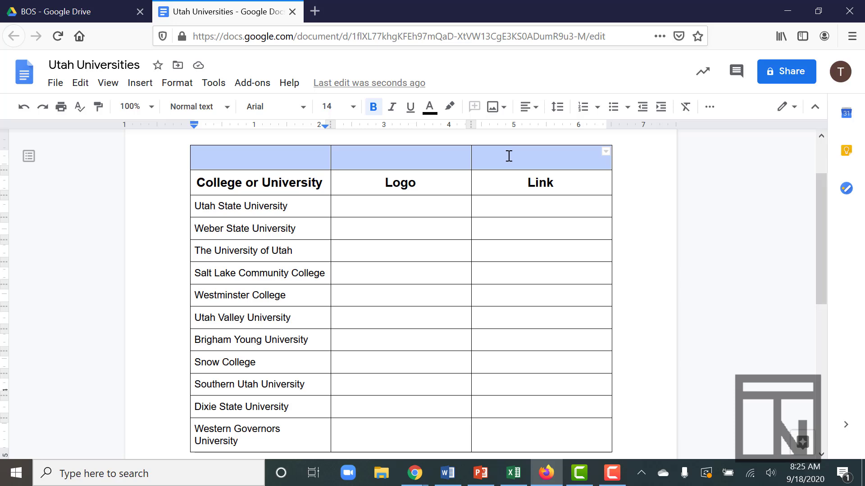
{"action": "right_click", "coordinate": [422, 162]}
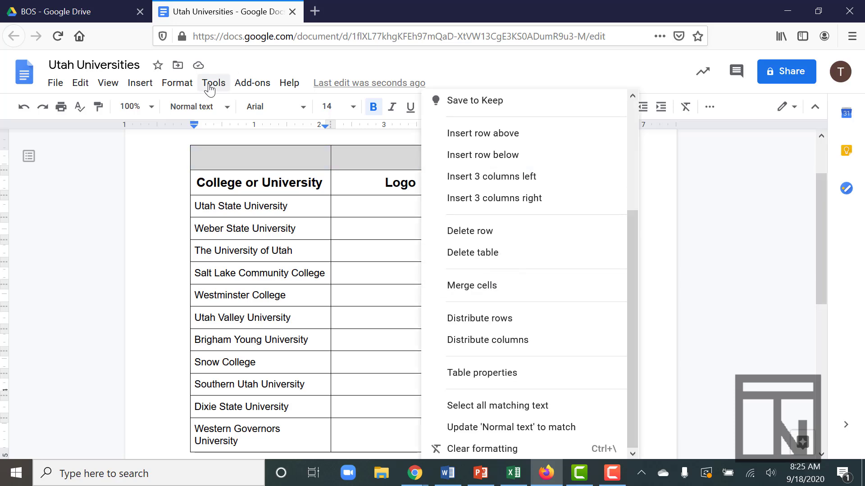
{"action": "left_click", "coordinate": [175, 83]}
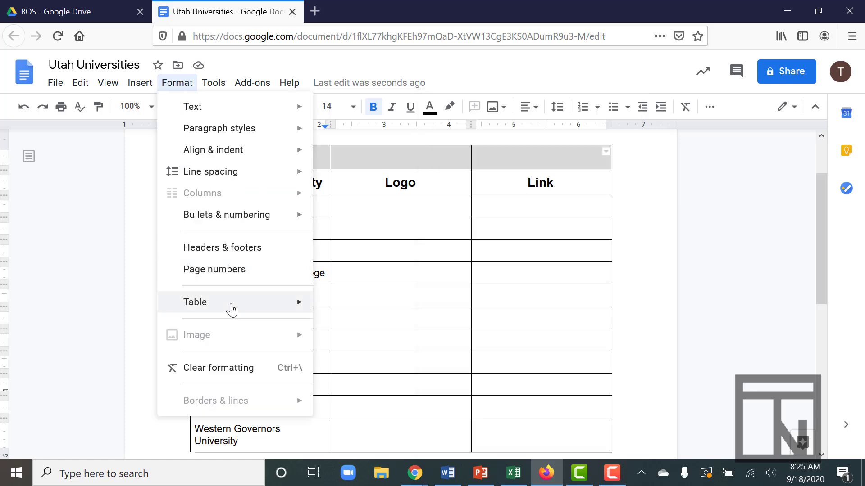
{"action": "mouse_move", "coordinate": [245, 308]}
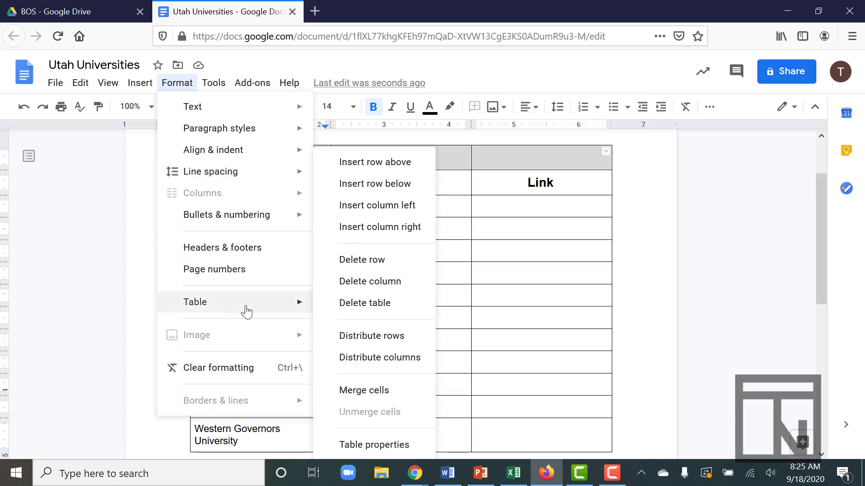
{"action": "left_click", "coordinate": [377, 398]}
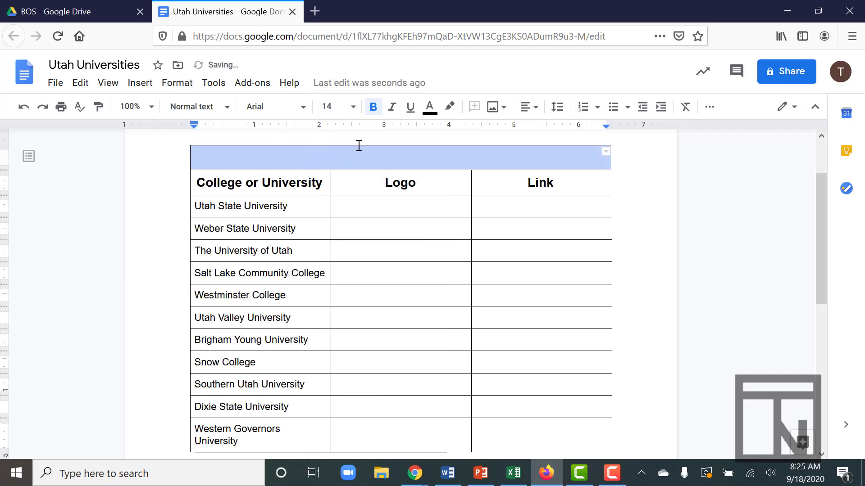
Step: Enter the title "Utah Colleges and Universities" in the merged cell above the headings
{"action": "left_click", "coordinate": [415, 158]}
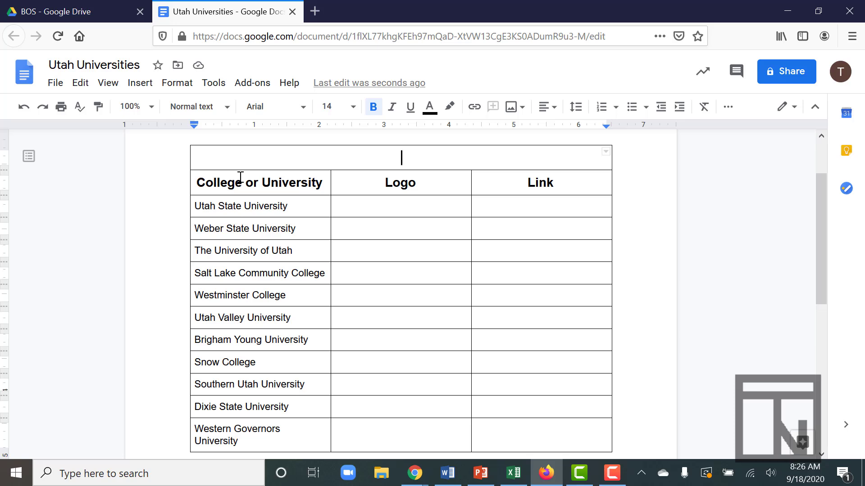
{"action": "type", "text": "Utah College"}
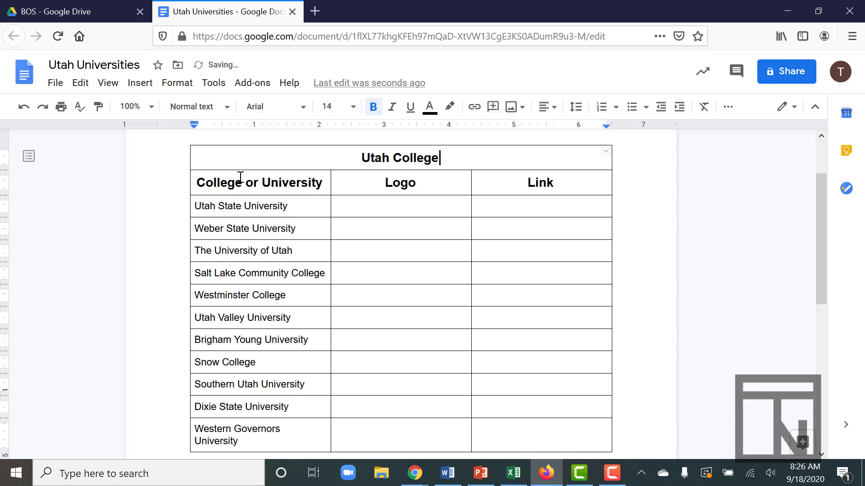
{"action": "type", "text": "s and U"}
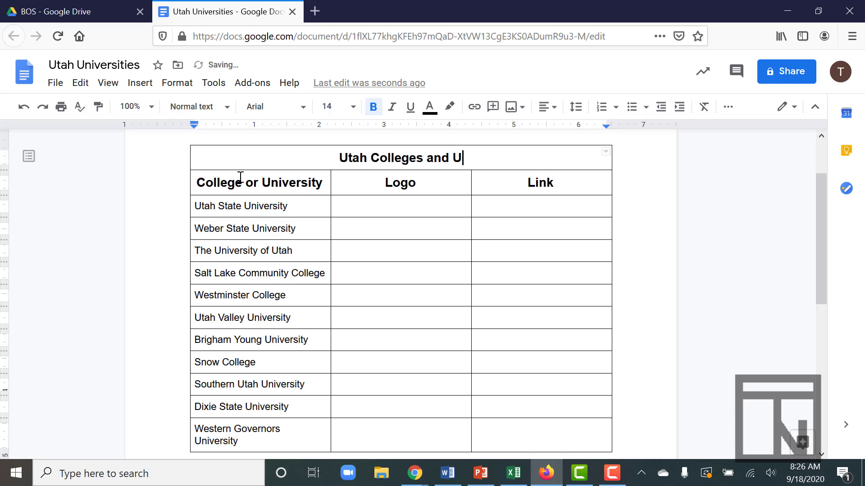
{"action": "type", "text": "niversities"}
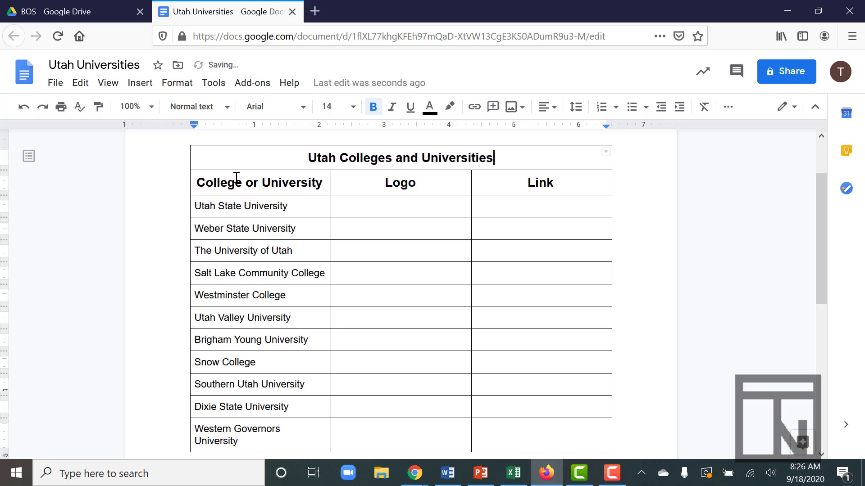
{"action": "left_click", "coordinate": [343, 229]}
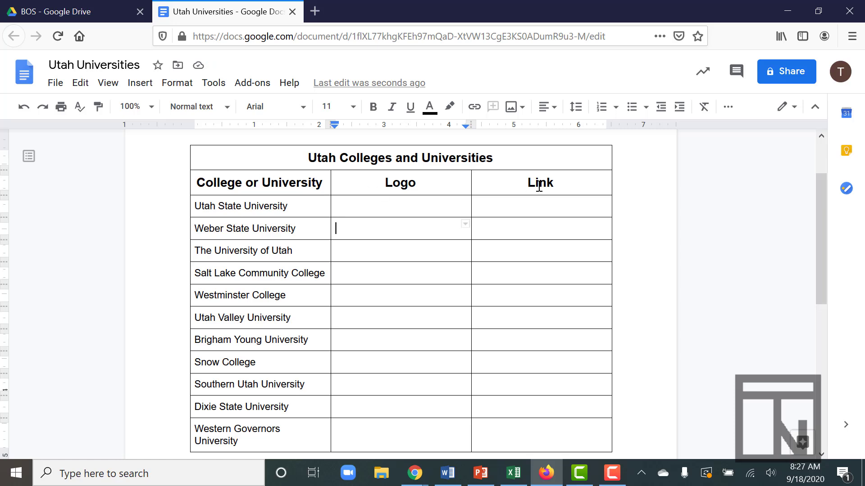
Step: Set the font size of the table title "Utah Colleges and Universities" to 18
{"action": "left_click", "coordinate": [396, 159]}
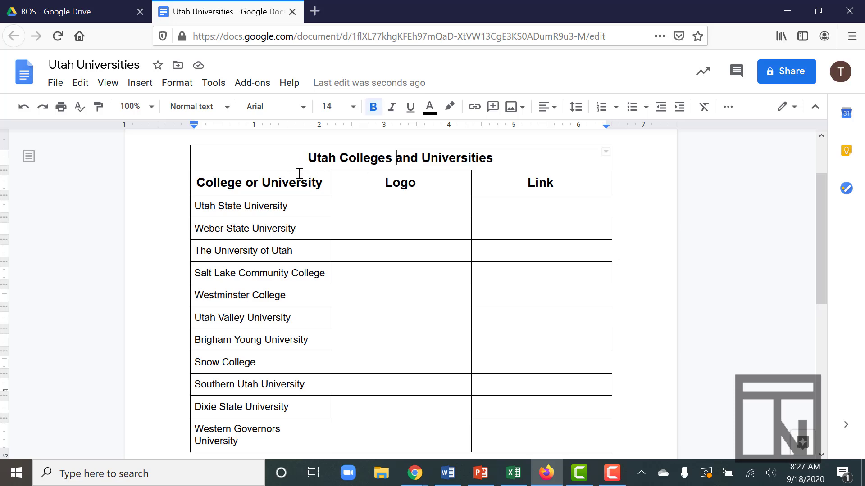
{"action": "left_click", "coordinate": [354, 108]}
{"action": "left_click", "coordinate": [354, 108]}
{"action": "left_click_drag", "start_coordinate": [302, 158], "coordinate": [500, 159]}
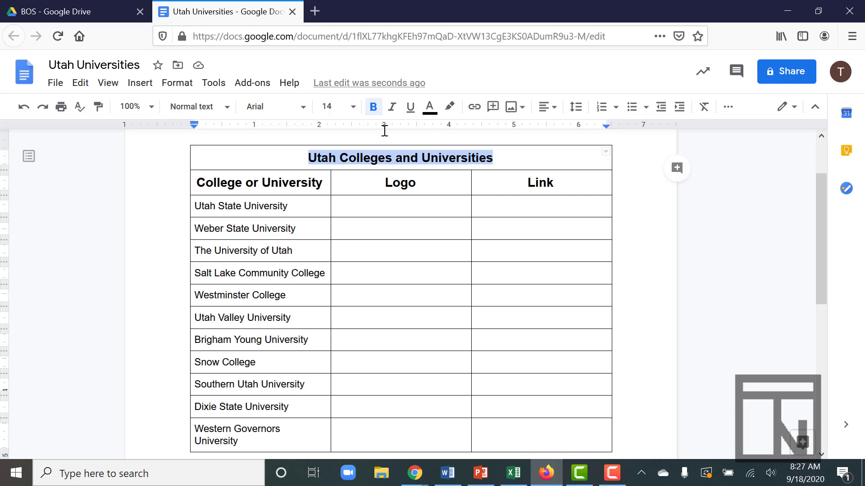
{"action": "left_click", "coordinate": [334, 107]}
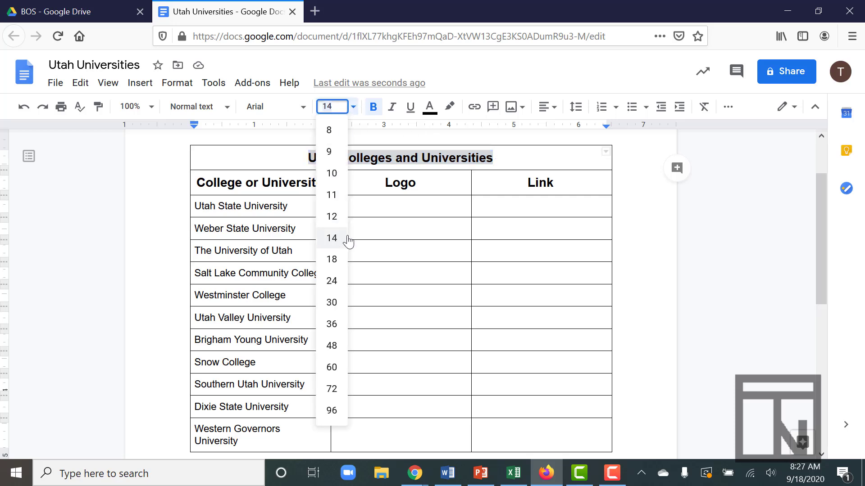
{"action": "left_click", "coordinate": [333, 269]}
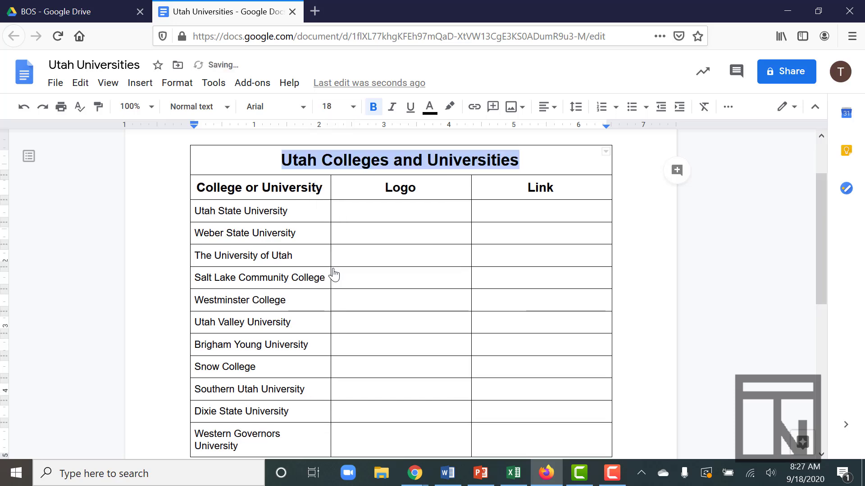
{"action": "left_click", "coordinate": [373, 223]}
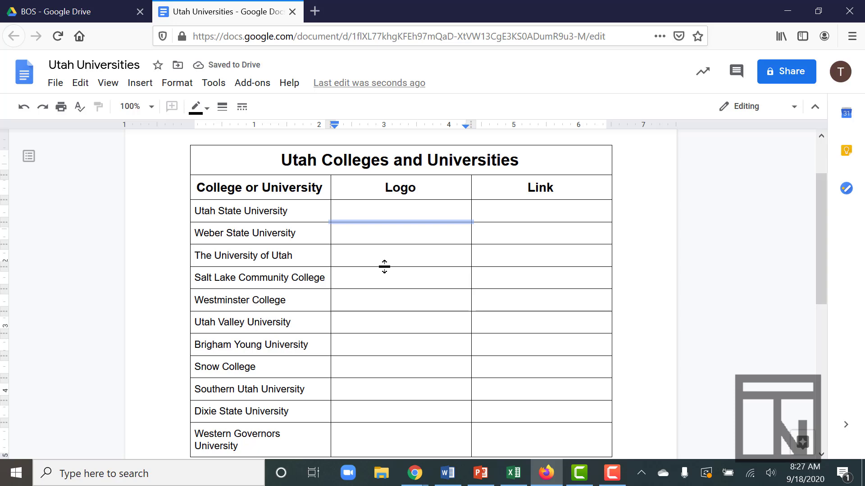
Step: Make "Utah State University" in the first column bold
{"action": "left_click", "coordinate": [295, 214]}
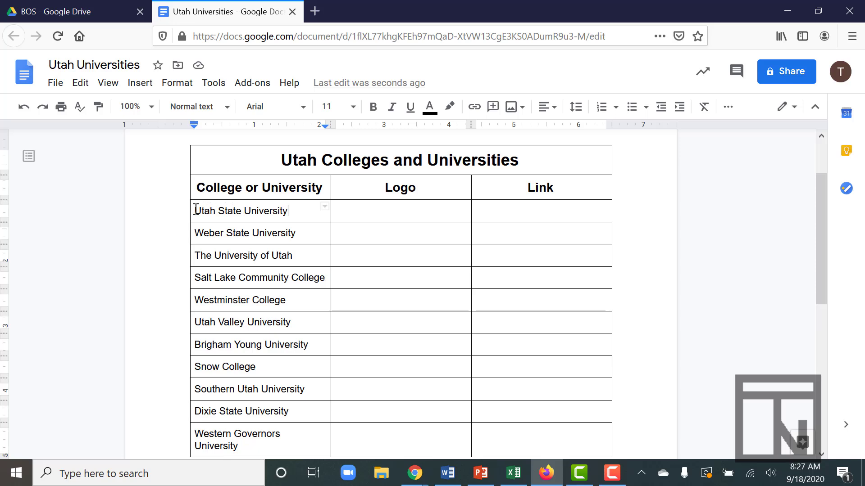
{"action": "left_click_drag", "start_coordinate": [196, 210], "coordinate": [310, 206]}
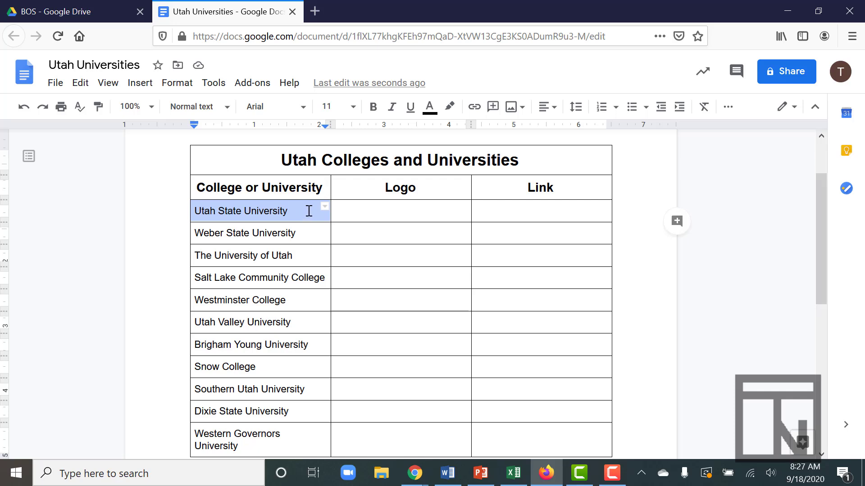
{"action": "left_click", "coordinate": [373, 113]}
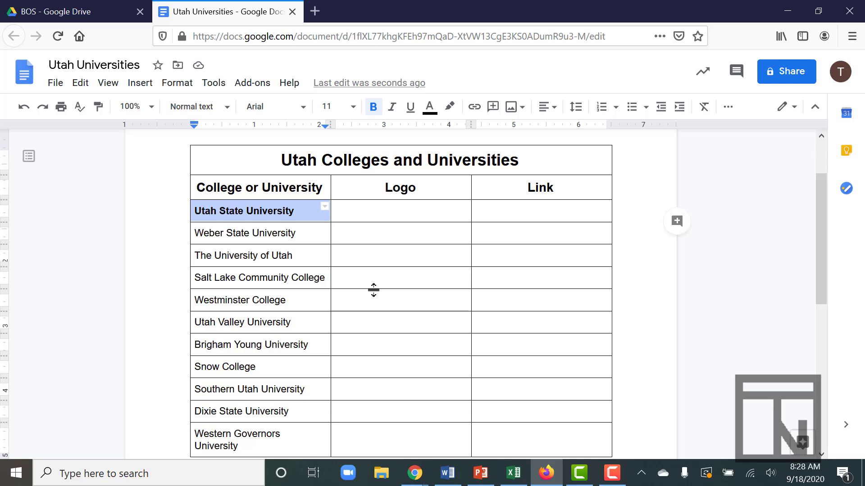
Step: Copy the bold formatting of Utah State University to the names from Weber State University through Western Governors University with Paint format
{"action": "scroll", "coordinate": [373, 290], "scroll_direction": "down", "scroll_amount": 2}
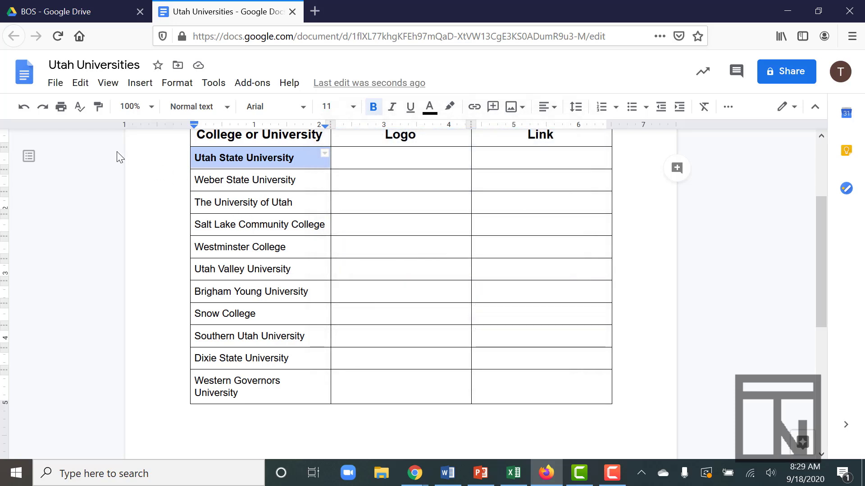
{"action": "left_click", "coordinate": [98, 108]}
{"action": "left_click", "coordinate": [98, 107]}
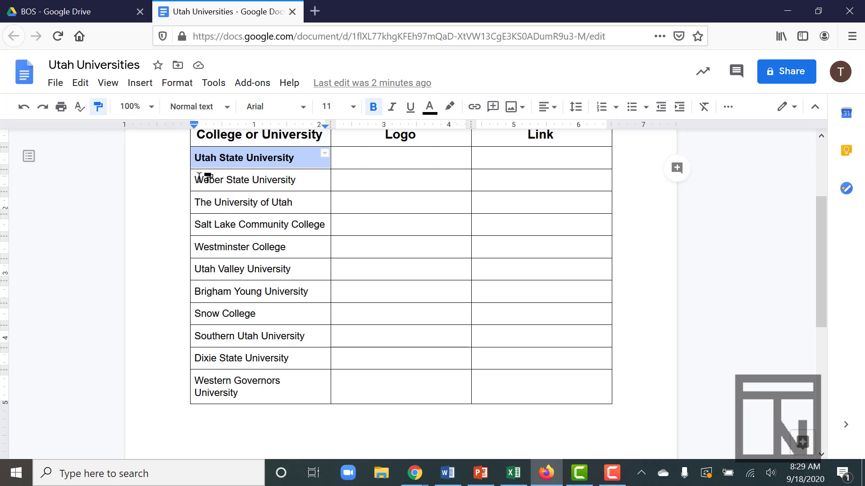
{"action": "mouse_move", "coordinate": [197, 178]}
{"action": "left_mouse_down"}
{"action": "mouse_move", "coordinate": [266, 245]}
{"action": "mouse_move", "coordinate": [286, 290]}
{"action": "mouse_move", "coordinate": [283, 387]}
{"action": "left_mouse_up"}
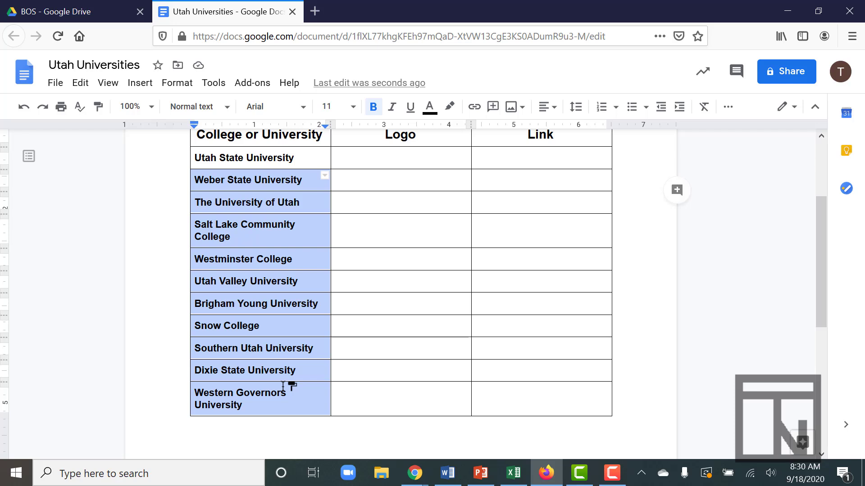
{"action": "left_click", "coordinate": [366, 157]}
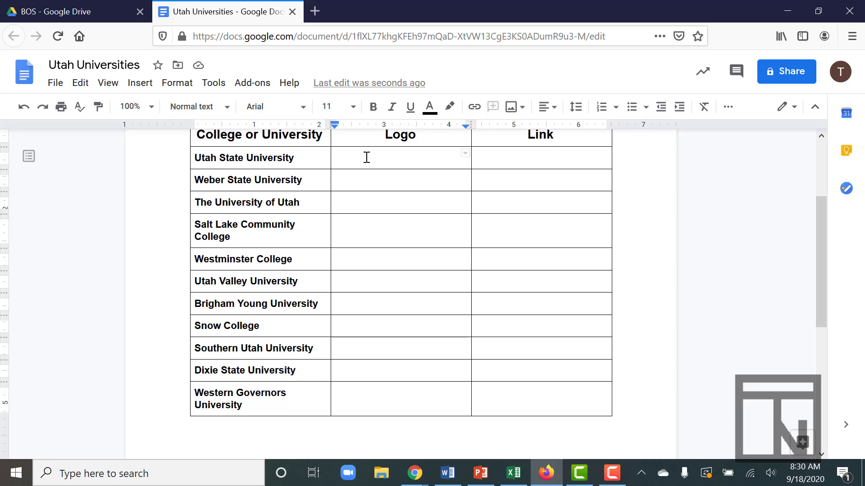
{"action": "left_click", "coordinate": [314, 17]}
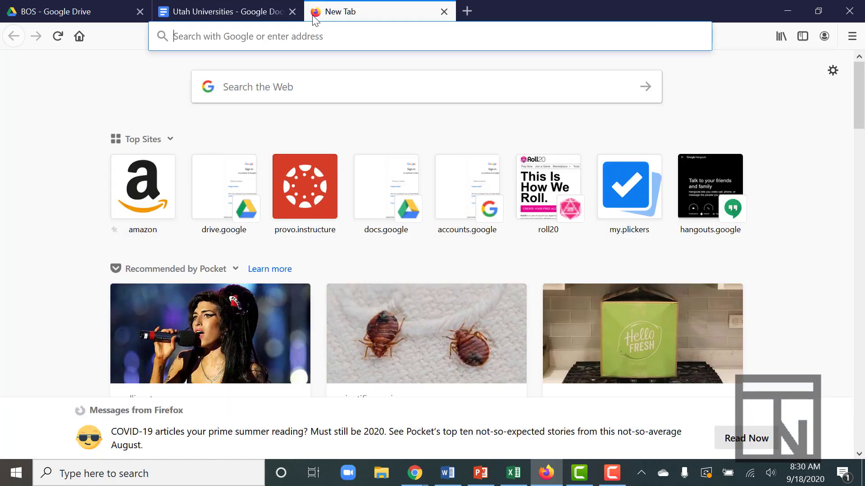
{"action": "left_click", "coordinate": [326, 40]}
{"action": "type", "text": "www.google.com/"}
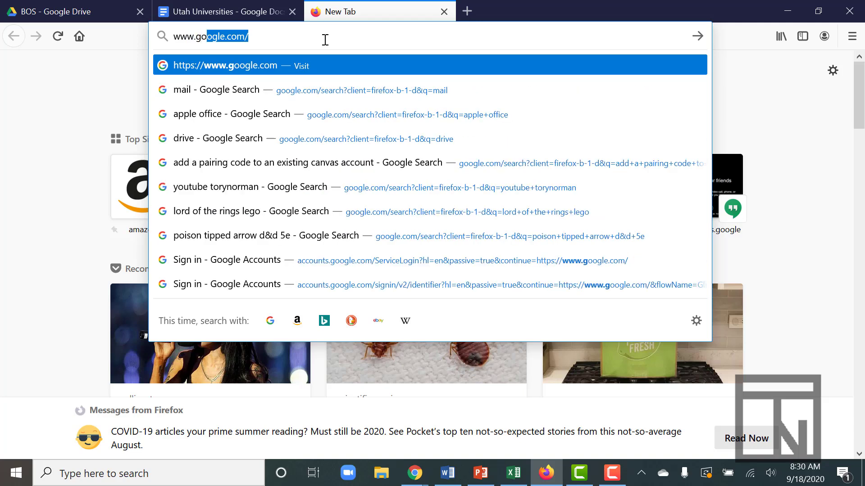
{"action": "key", "text": "Return"}
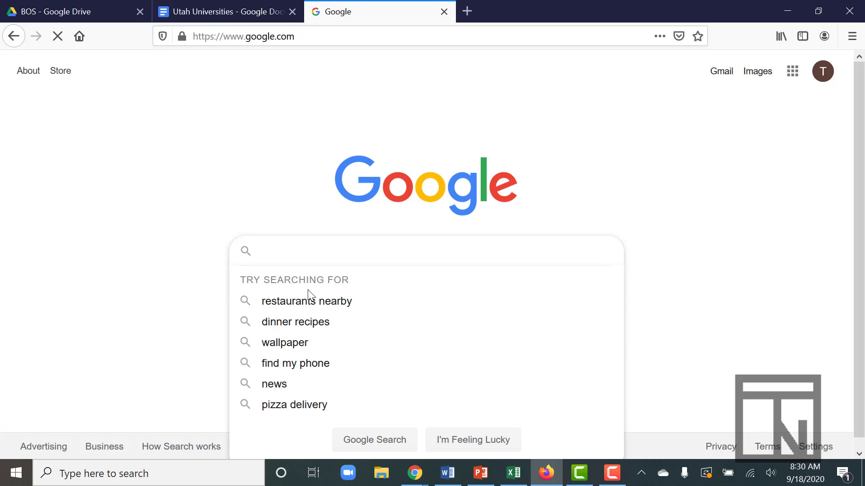
{"action": "type", "text": "utah state "}
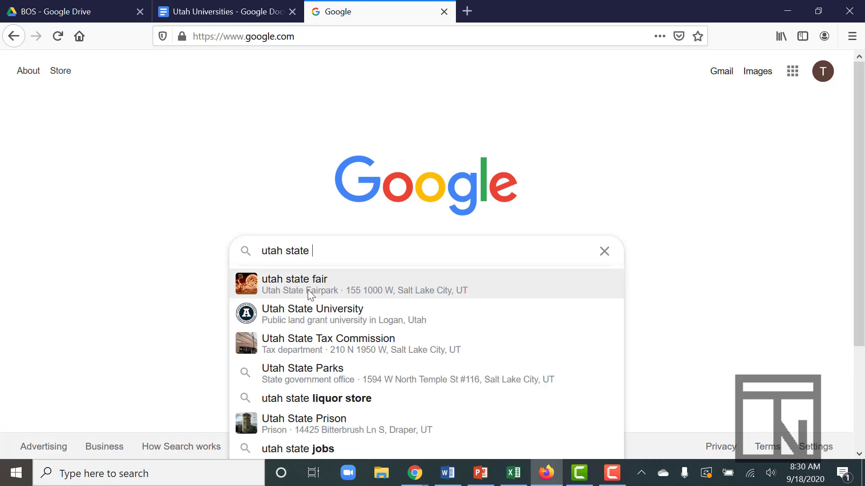
{"action": "type", "text": "university"}
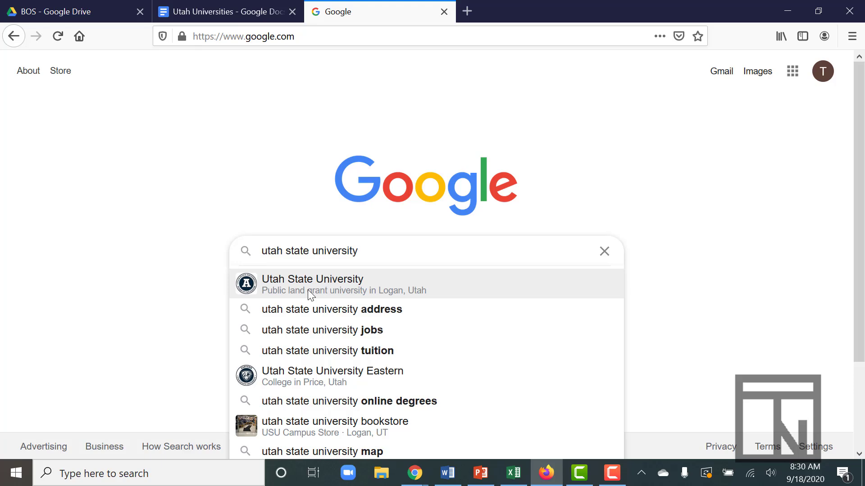
{"action": "key", "text": "Return"}
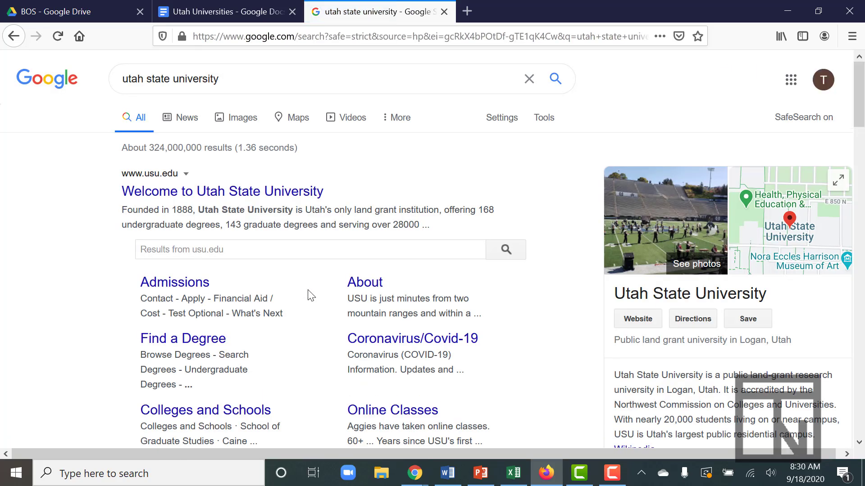
{"action": "mouse_move", "coordinate": [258, 88]}
{"action": "left_mouse_down"}
{"action": "mouse_move", "coordinate": [399, 112]}
{"action": "mouse_move", "coordinate": [270, 89]}
{"action": "left_mouse_up"}
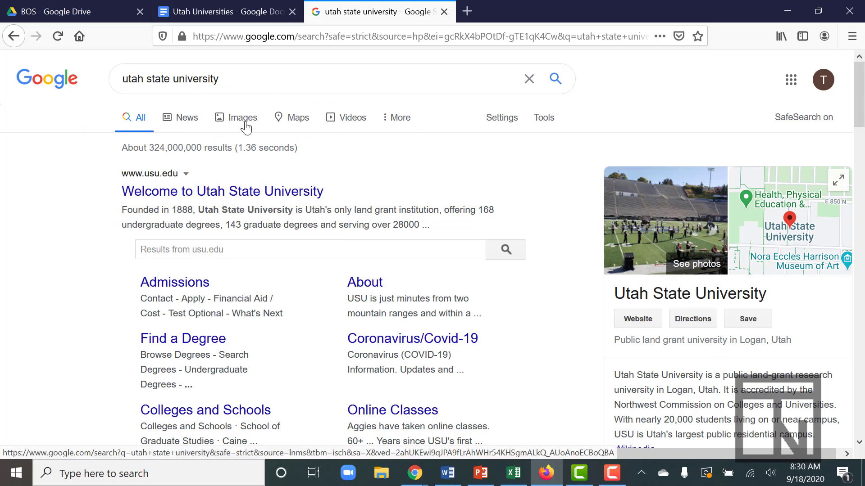
Step: Find the round Utah State University seal from Wikipedia in the image results and copy the image
{"action": "left_click", "coordinate": [245, 128]}
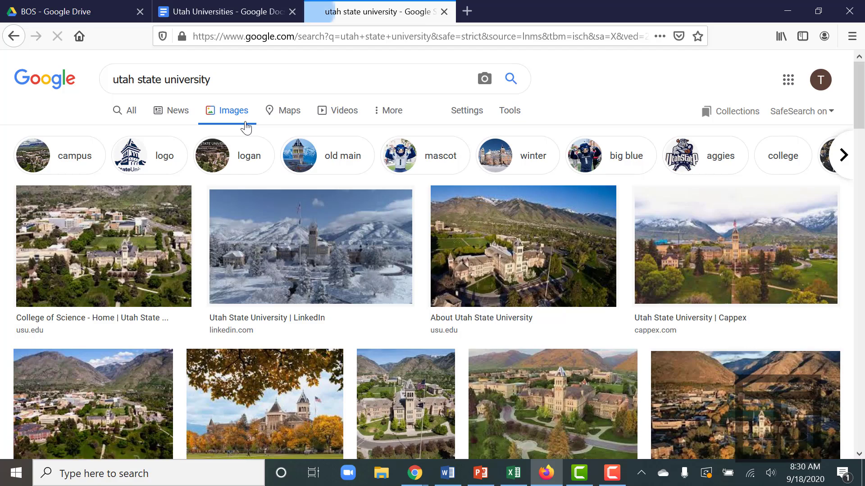
{"action": "scroll", "coordinate": [293, 248], "scroll_direction": "down", "scroll_amount": 10}
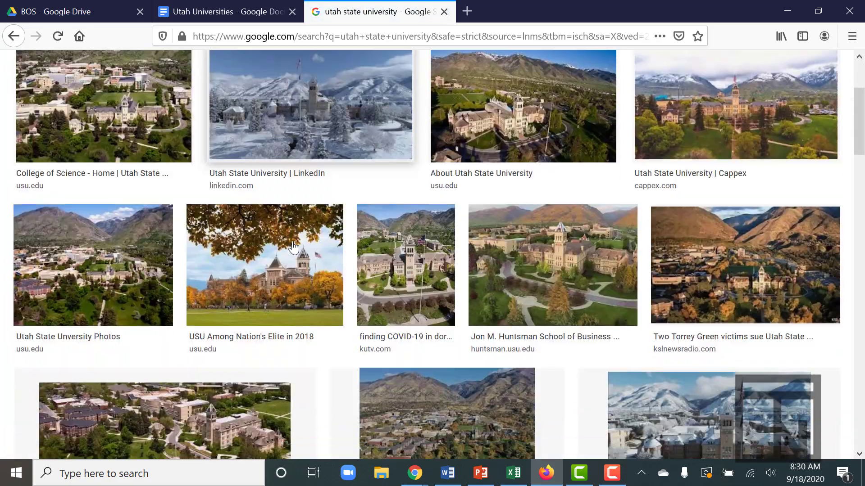
{"action": "scroll", "coordinate": [292, 247], "scroll_direction": "down", "scroll_amount": 1}
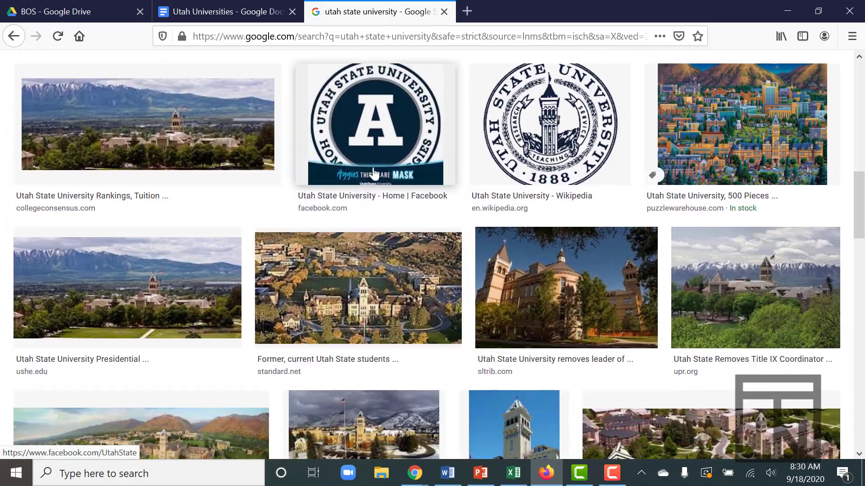
{"action": "left_click", "coordinate": [520, 129]}
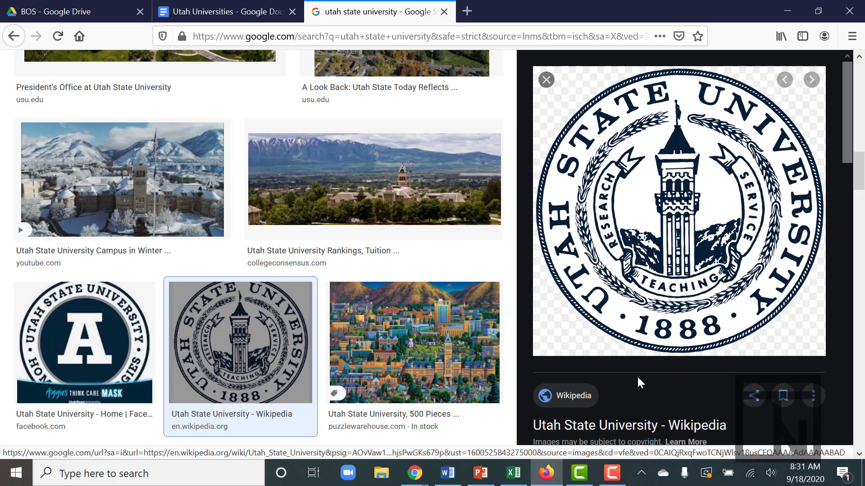
{"action": "right_click", "coordinate": [694, 204]}
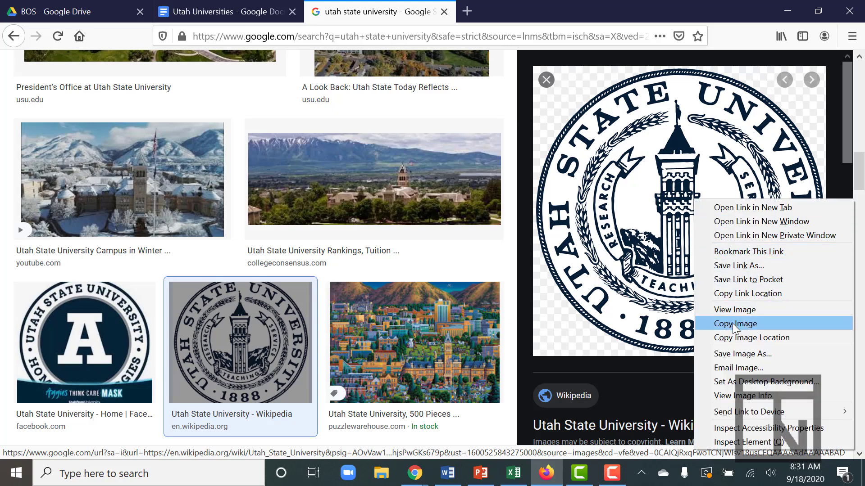
{"action": "left_click", "coordinate": [755, 324]}
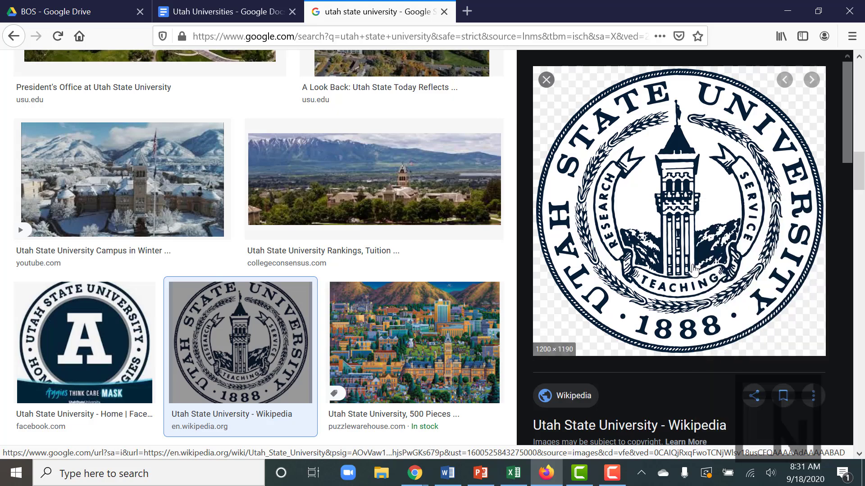
Step: Paste the copied seal into the Logo cell of the Utah State University row in the Utah Universities document
{"action": "left_click", "coordinate": [246, 14]}
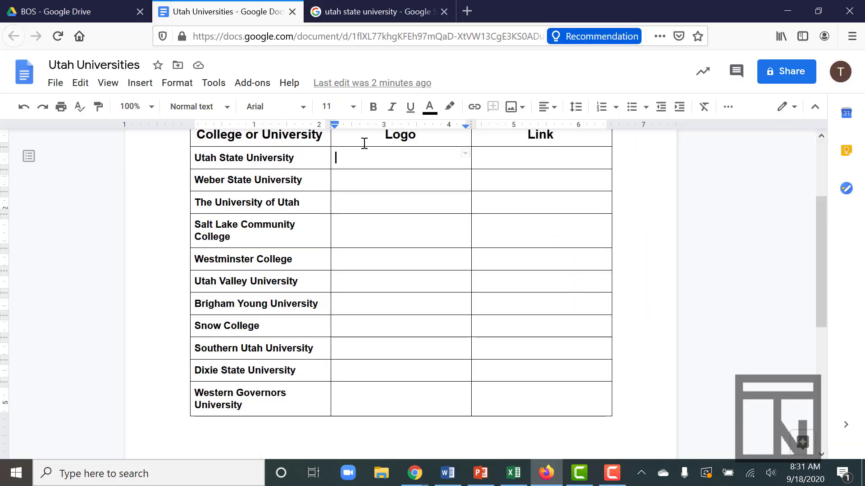
{"action": "left_click", "coordinate": [371, 157]}
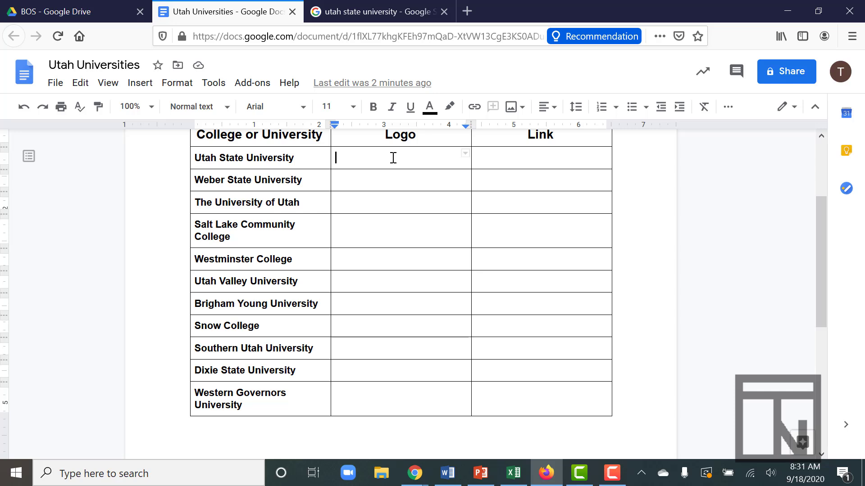
{"action": "right_click", "coordinate": [393, 157]}
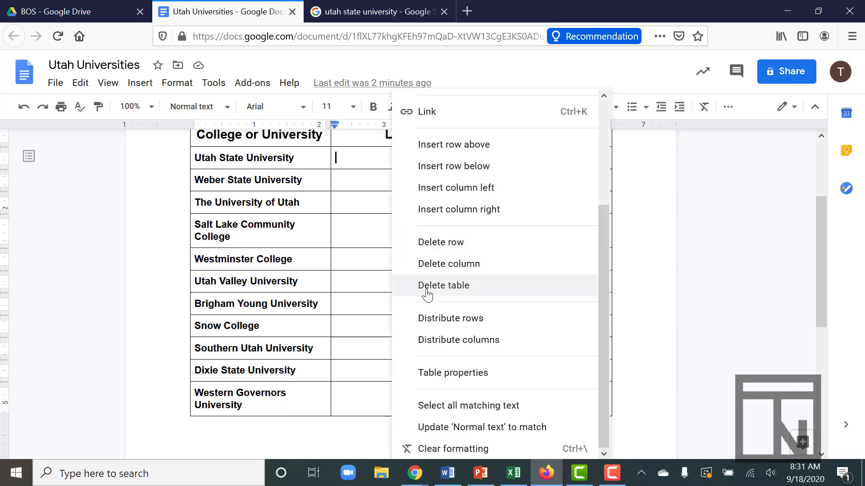
{"action": "scroll", "coordinate": [427, 295], "scroll_direction": "up", "scroll_amount": 3}
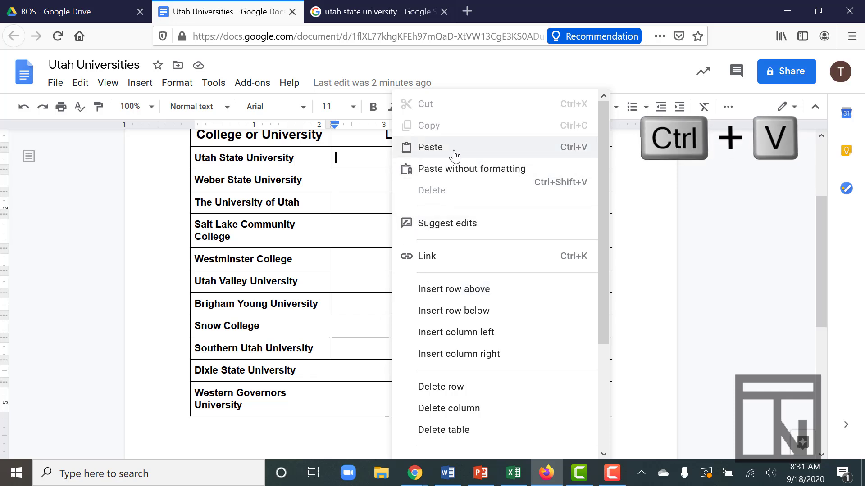
{"action": "key", "text": "ctrl+v"}
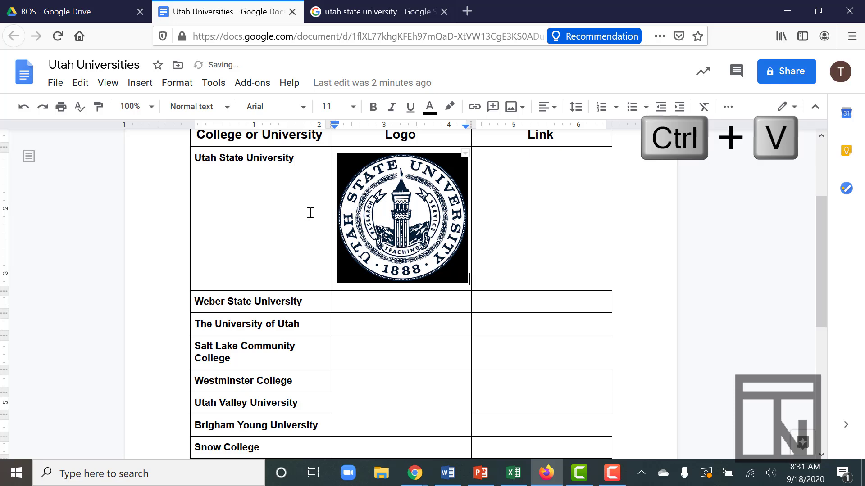
{"action": "left_click", "coordinate": [297, 216]}
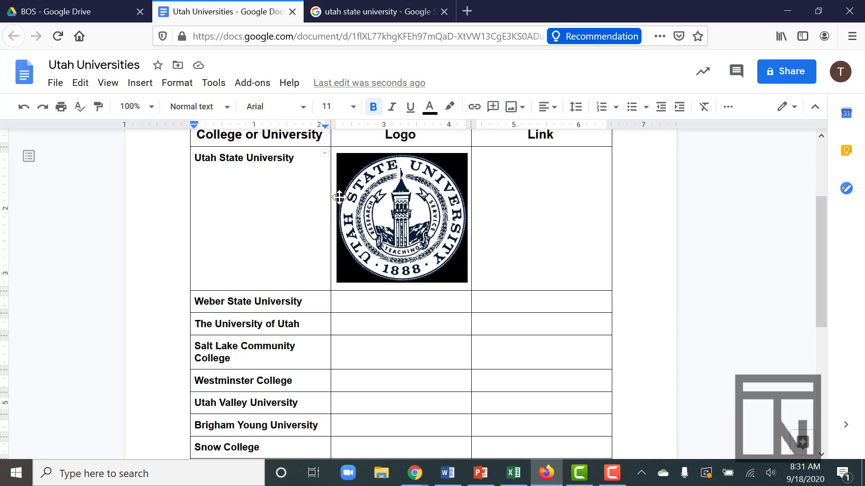
Step: Open the official Utah State University website from the general web search results and copy its address
{"action": "left_click", "coordinate": [514, 191]}
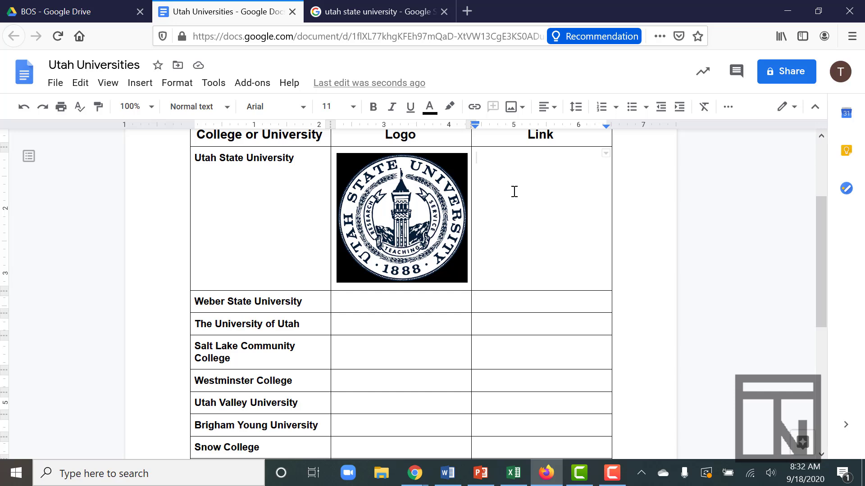
{"action": "left_click", "coordinate": [384, 10]}
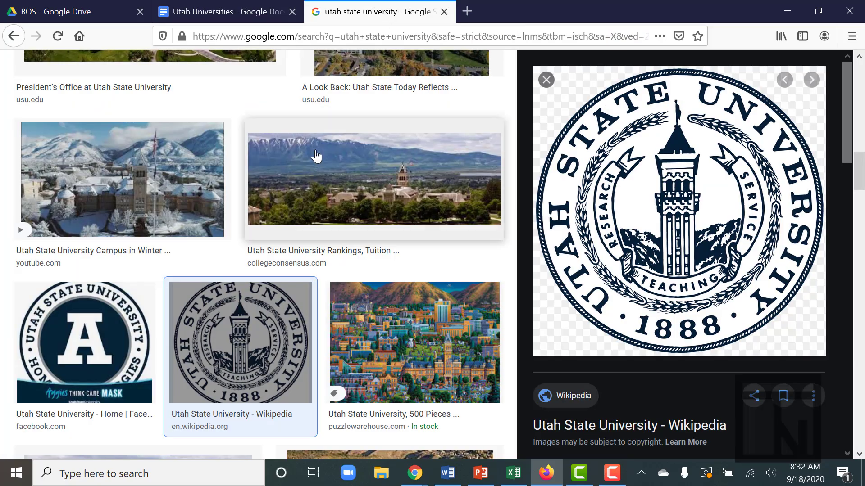
{"action": "scroll", "coordinate": [315, 154], "scroll_direction": "up", "scroll_amount": 15}
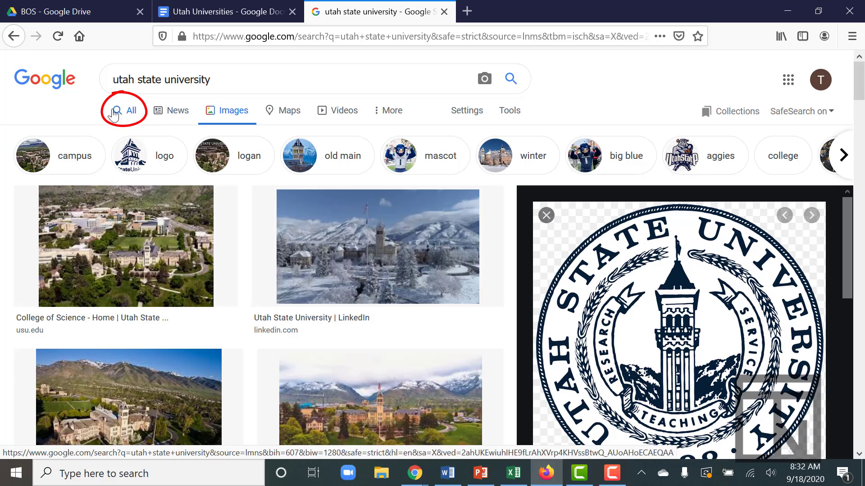
{"action": "left_click", "coordinate": [120, 111]}
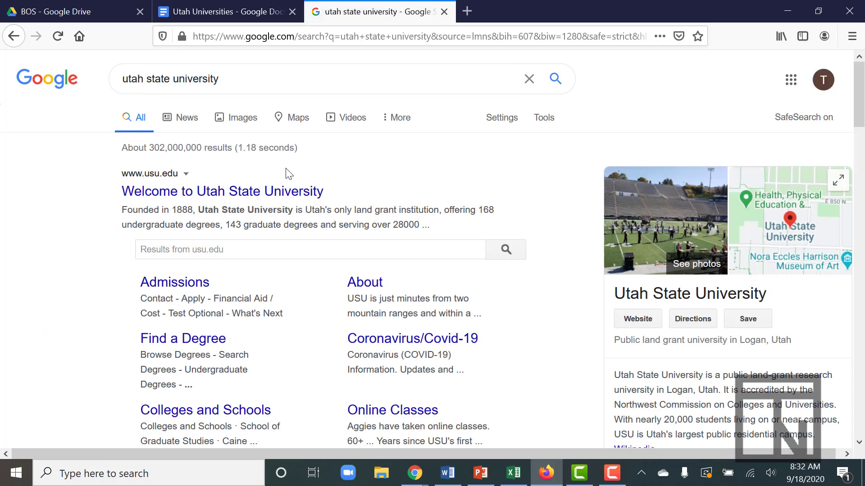
{"action": "scroll", "coordinate": [288, 174], "scroll_direction": "down", "scroll_amount": 6}
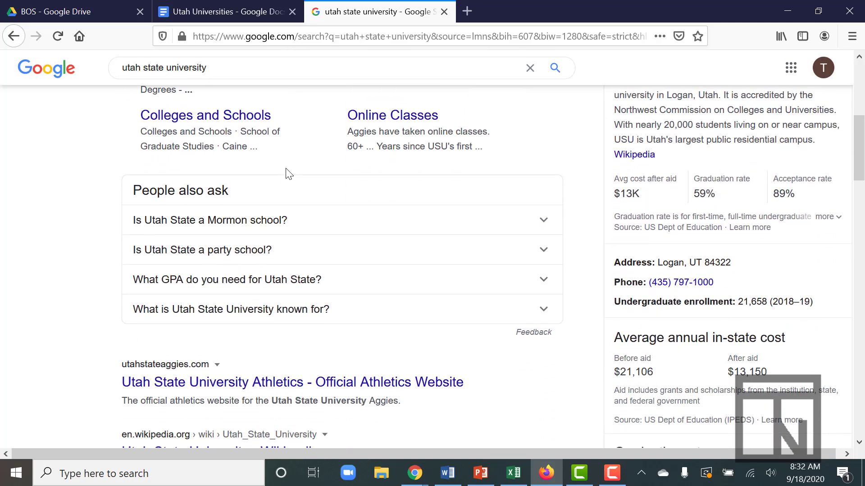
{"action": "scroll", "coordinate": [288, 174], "scroll_direction": "up", "scroll_amount": 6}
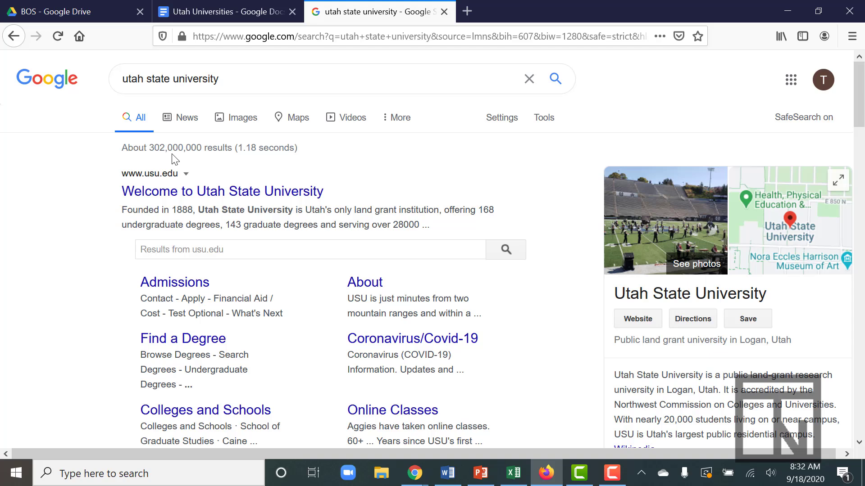
{"action": "left_click", "coordinate": [202, 204]}
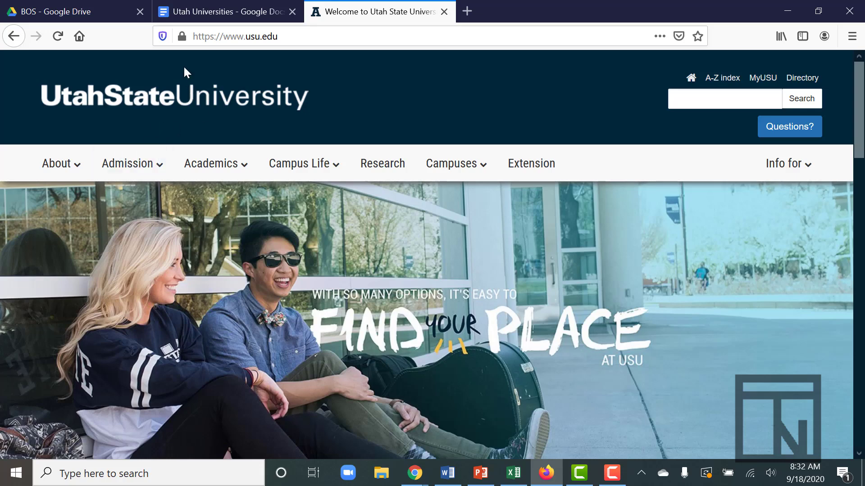
{"action": "left_click", "coordinate": [285, 36]}
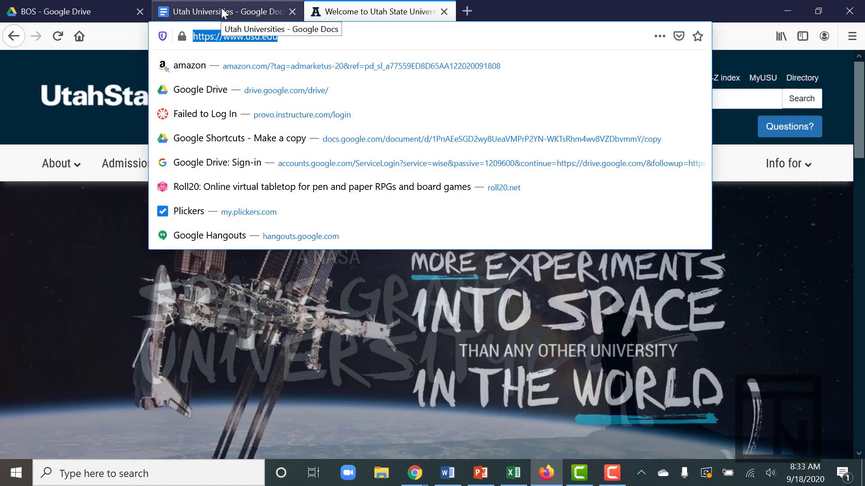
{"action": "left_click", "coordinate": [222, 12]}
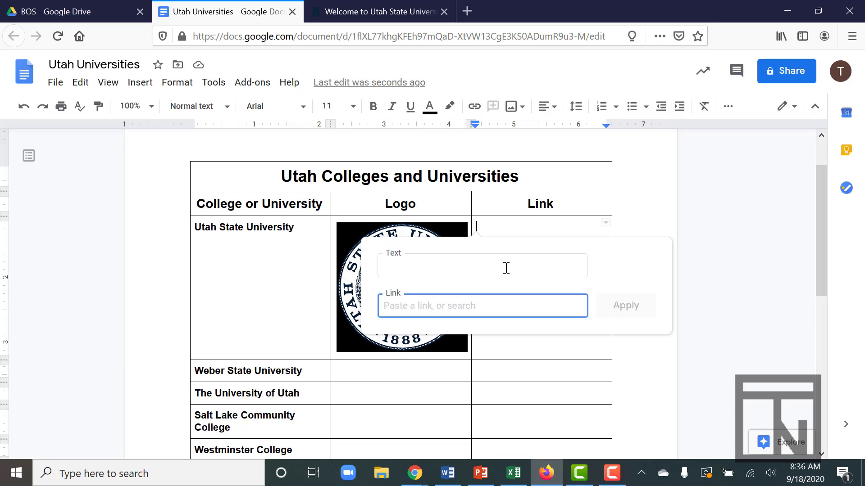
{"action": "left_click", "coordinate": [505, 268]}
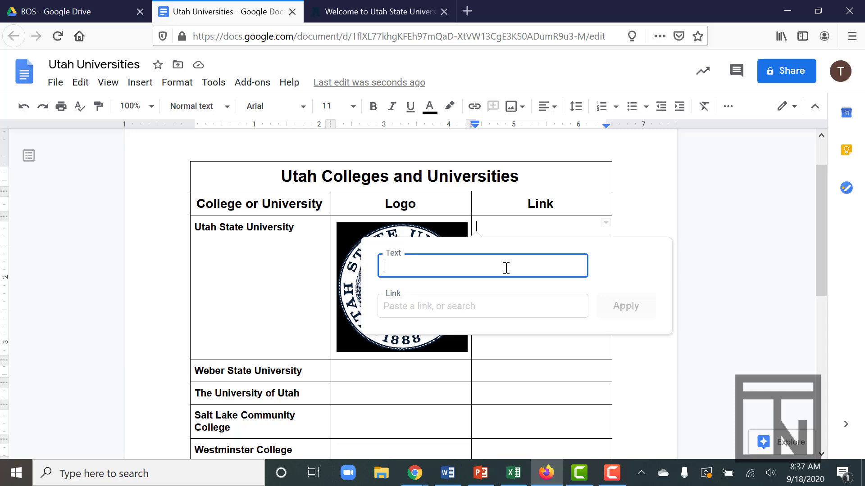
{"action": "type", "text": "Utah State Univeristy"}
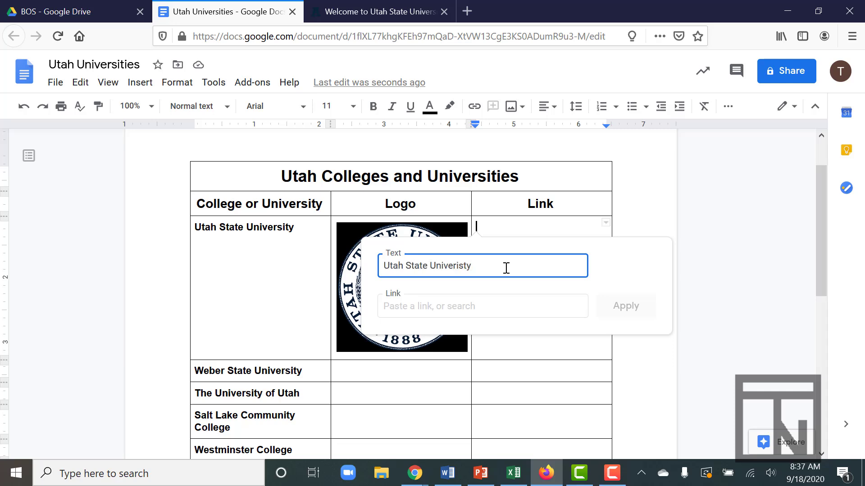
{"action": "key", "text": "BackSpace"}
{"action": "key", "text": "BackSpace"}
{"action": "key", "text": "BackSpace"}
{"action": "key", "text": "BackSpace"}
{"action": "type", "text": "sity Website"}
{"action": "left_click", "coordinate": [482, 305]}
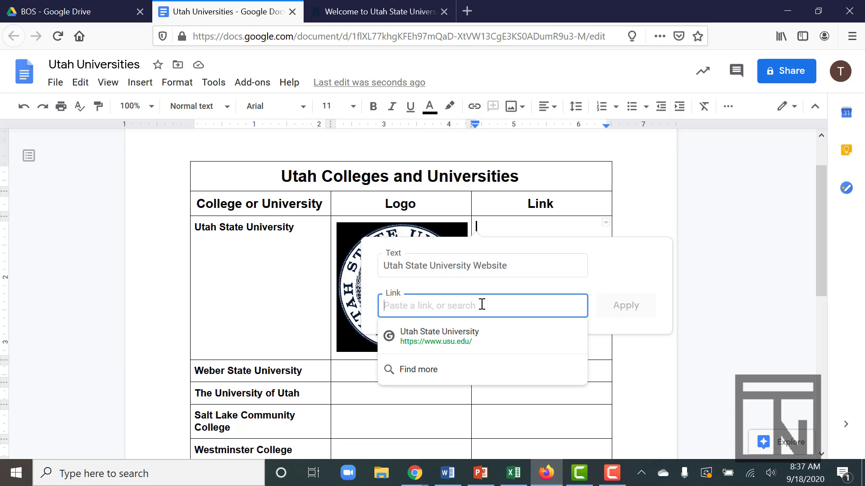
{"action": "type", "text": "https://www.usu.edu/"}
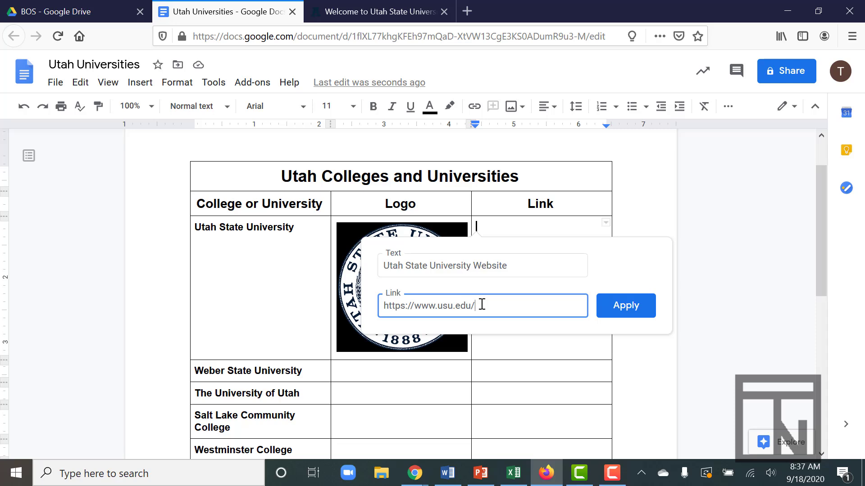
{"action": "left_click", "coordinate": [614, 309]}
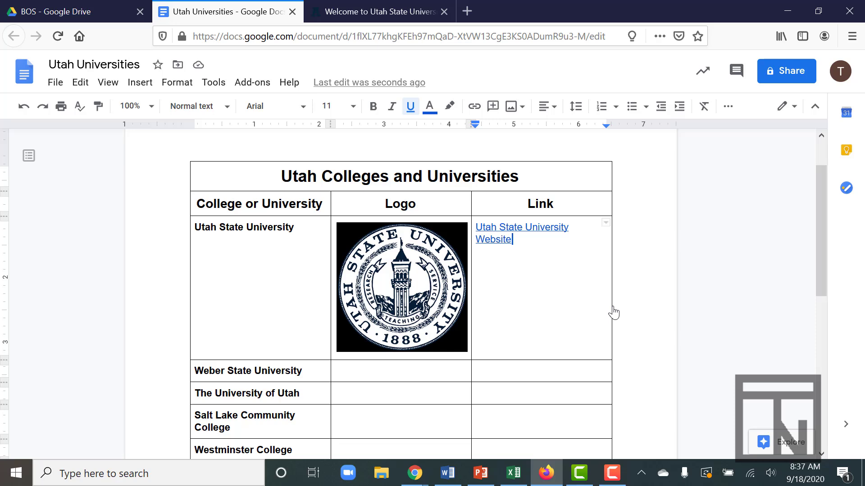
Step: Test the Utah State University Website link, then close both university website tabs to return to the document
{"action": "left_click", "coordinate": [502, 231]}
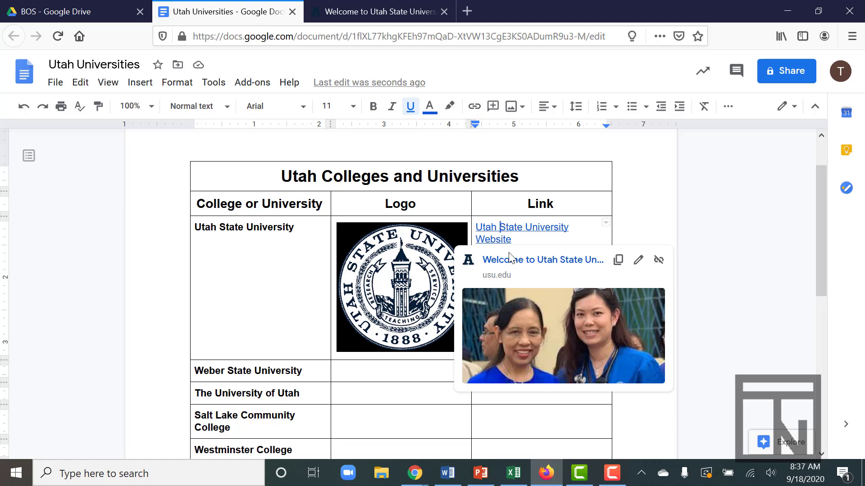
{"action": "left_click", "coordinate": [525, 265]}
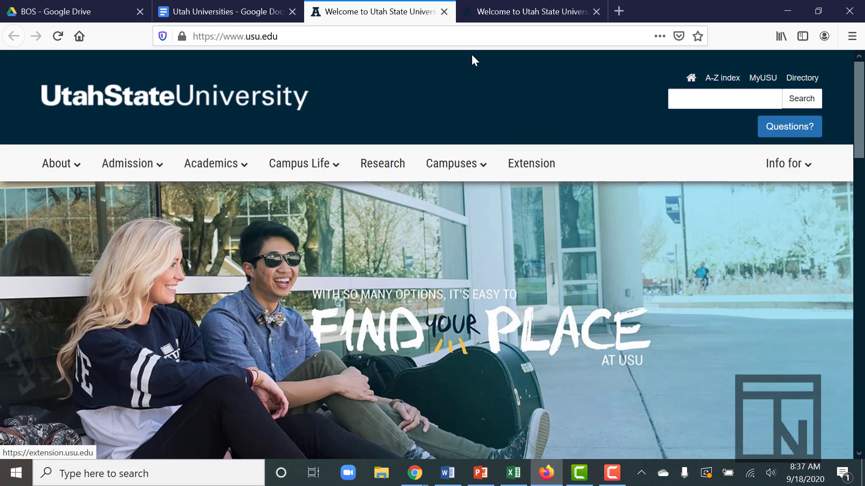
{"action": "left_click", "coordinate": [443, 12]}
{"action": "left_click", "coordinate": [443, 13]}
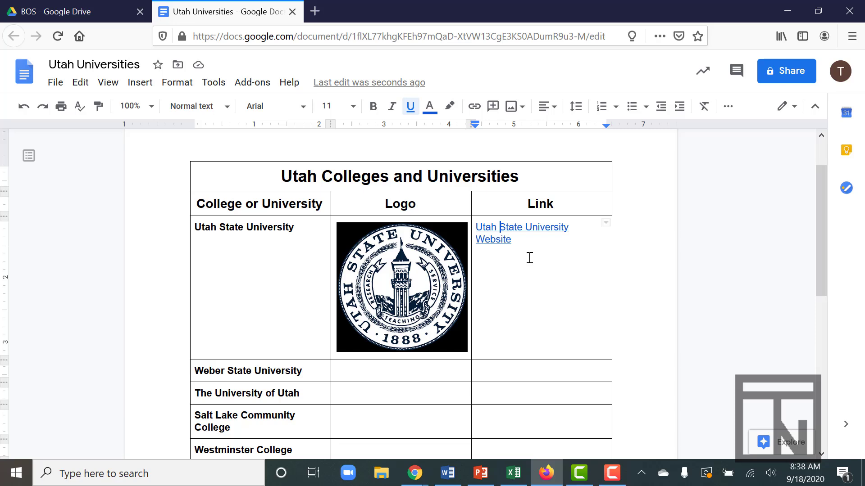
Step: Add a page footer reading "Schools are listed in order from the northernmost school to the southernmost school."
{"action": "scroll", "coordinate": [530, 257], "scroll_direction": "down", "scroll_amount": 5}
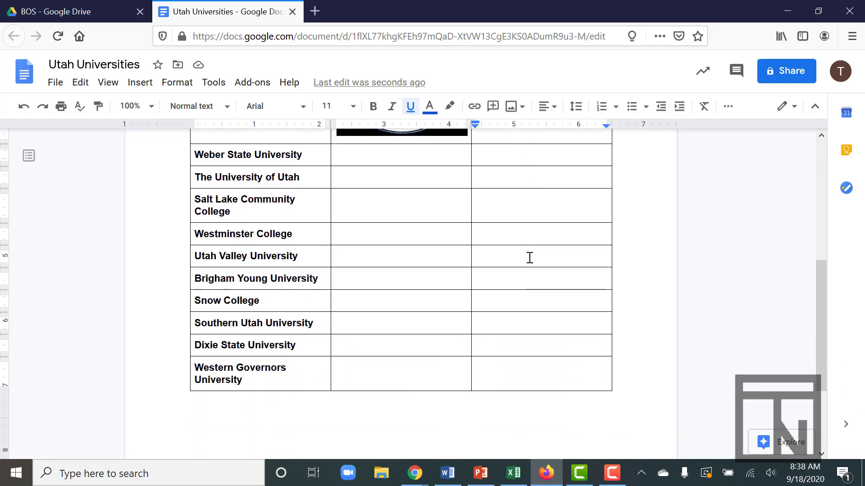
{"action": "scroll", "coordinate": [529, 258], "scroll_direction": "up", "scroll_amount": 1}
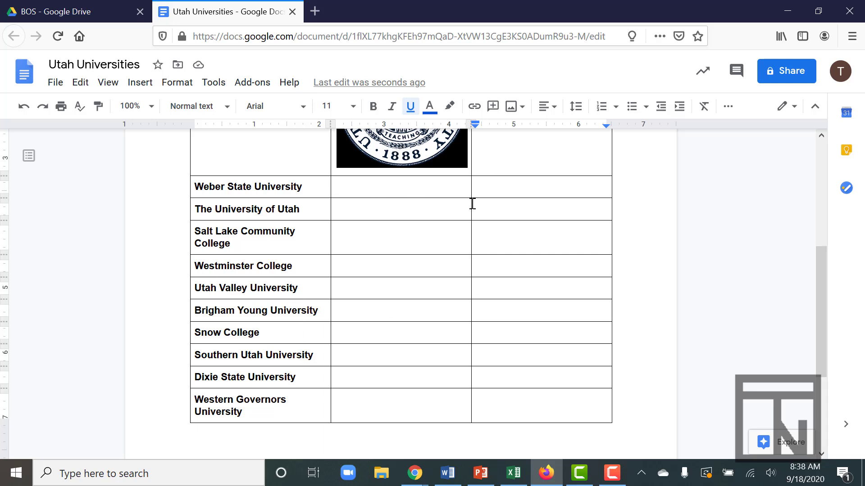
{"action": "scroll", "coordinate": [415, 265], "scroll_direction": "down", "scroll_amount": 3}
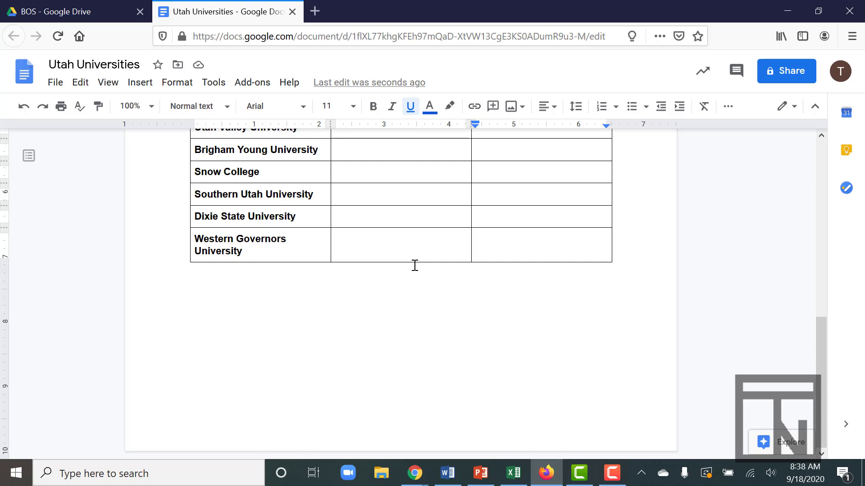
{"action": "scroll", "coordinate": [415, 265], "scroll_direction": "up", "scroll_amount": 10}
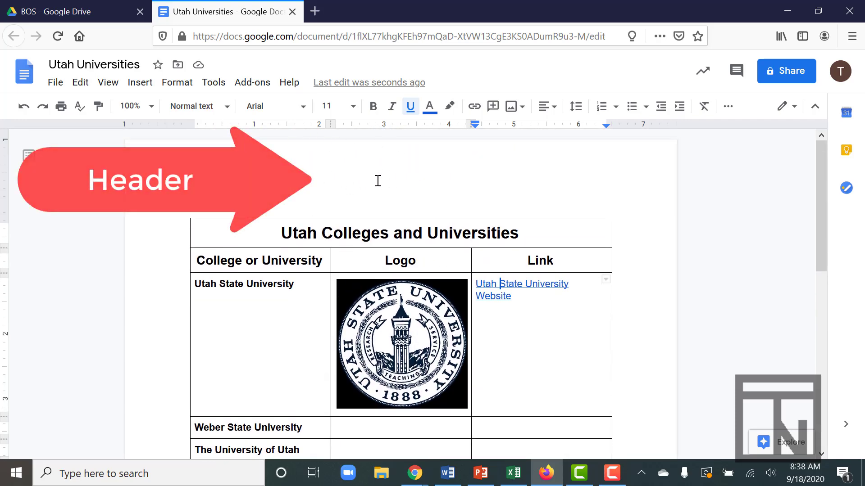
{"action": "scroll", "coordinate": [376, 184], "scroll_direction": "down", "scroll_amount": 9}
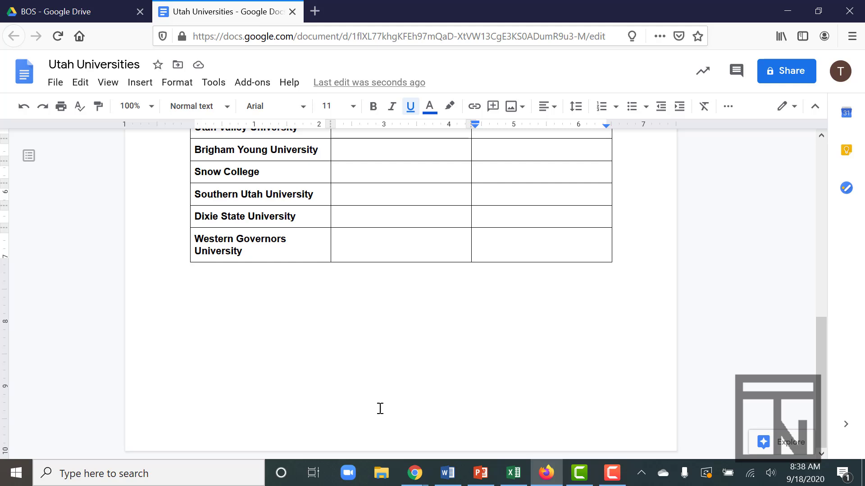
{"action": "double_click", "coordinate": [356, 435]}
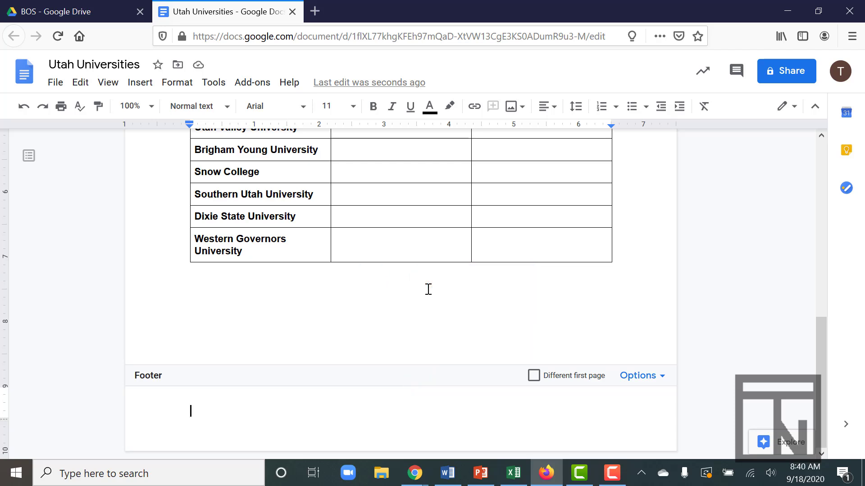
{"action": "type", "text": "Scho"}
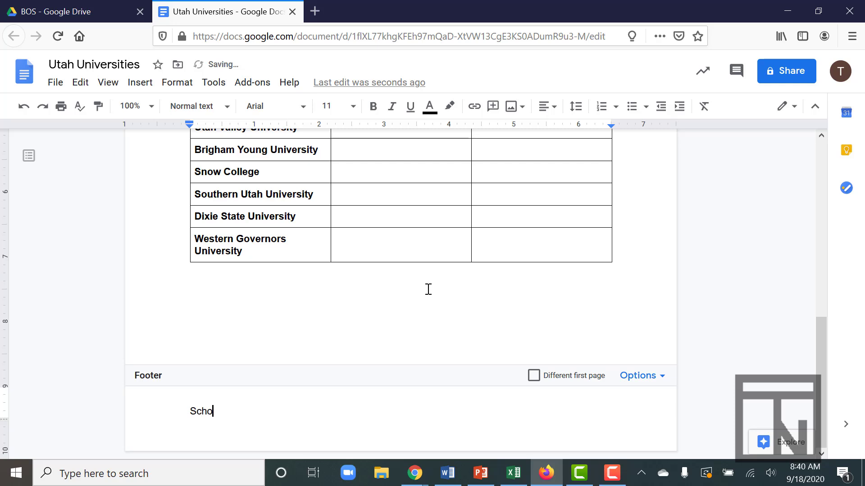
{"action": "type", "text": "ols are listed in order from"}
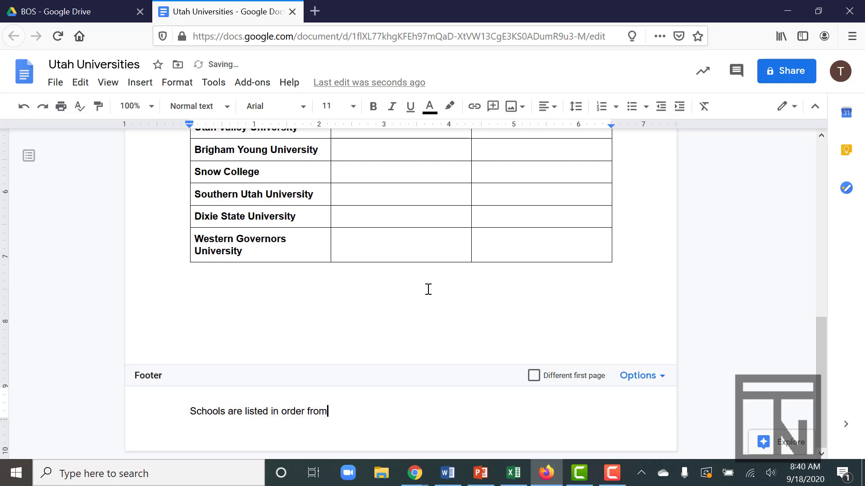
{"action": "type", "text": " teh northnmos"}
{"action": "key", "text": "BackSpace"}
{"action": "key", "text": "BackSpace"}
{"action": "key", "text": "BackSpace"}
{"action": "key", "text": "BackSpace"}
{"action": "key", "text": "BackSpace"}
{"action": "key", "text": "BackSpace"}
{"action": "key", "text": "BackSpace"}
{"action": "key", "text": "BackSpace"}
{"action": "key", "text": "BackSpace"}
{"action": "key", "text": "BackSpace"}
{"action": "key", "text": "BackSpace"}
{"action": "key", "text": "BackSpace"}
{"action": "type", "text": "he nort"}
{"action": "type", "text": "hernmost school to the "}
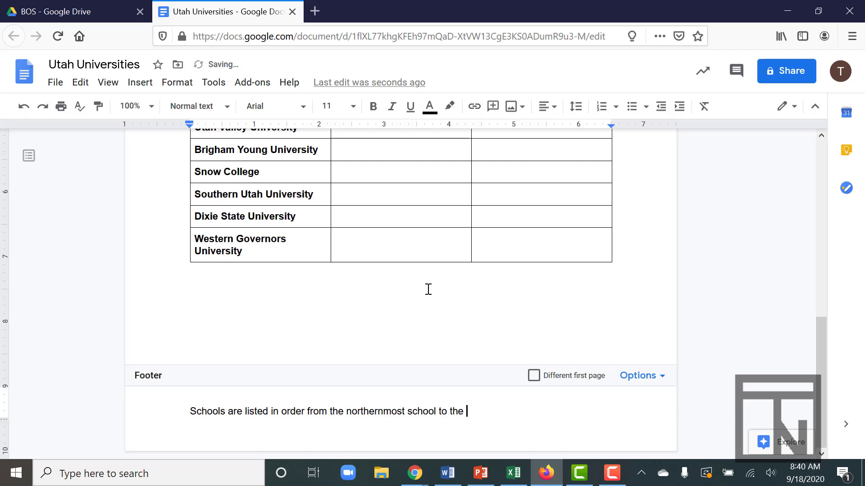
{"action": "type", "text": "southernmost school."}
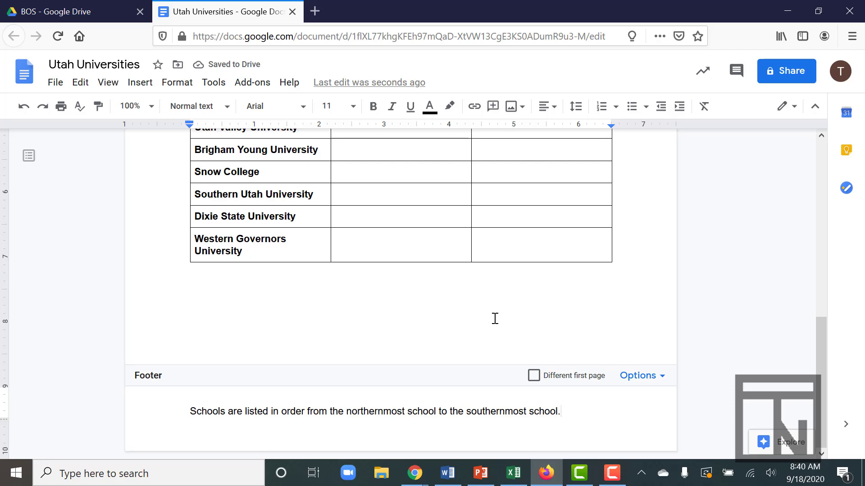
Step: Center the footer sentence horizontally and return to the document body below the table
{"action": "left_click", "coordinate": [549, 113]}
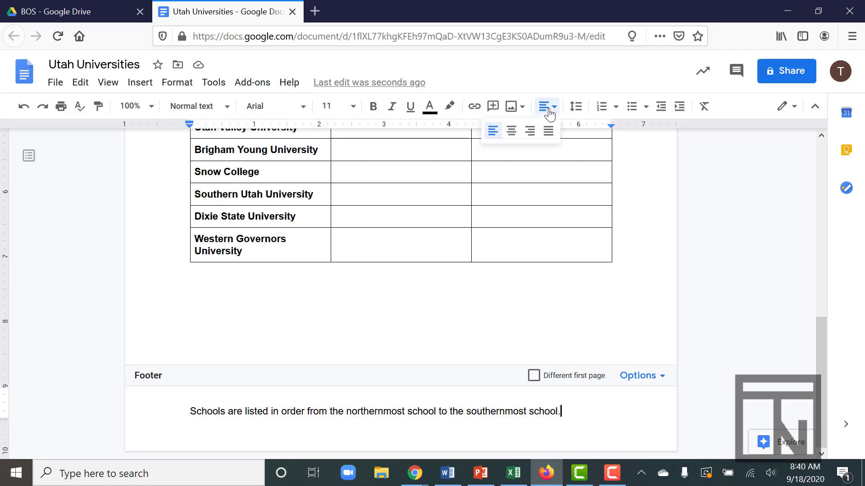
{"action": "left_click", "coordinate": [512, 132]}
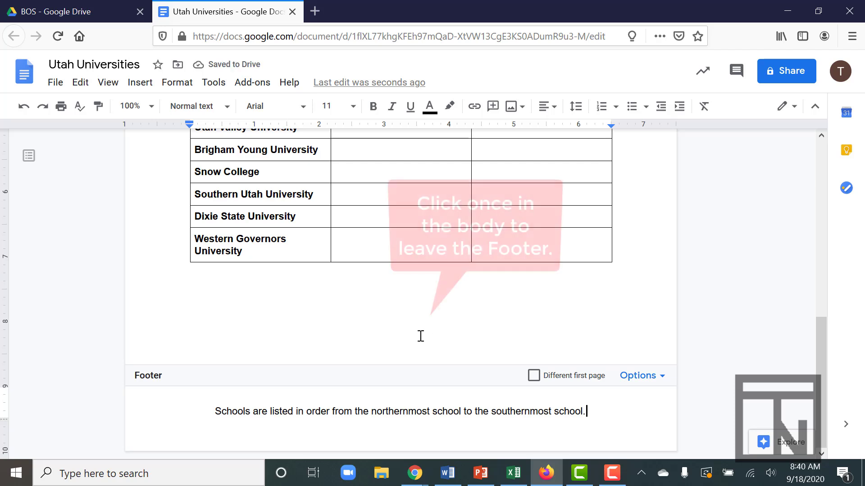
{"action": "left_click", "coordinate": [319, 305]}
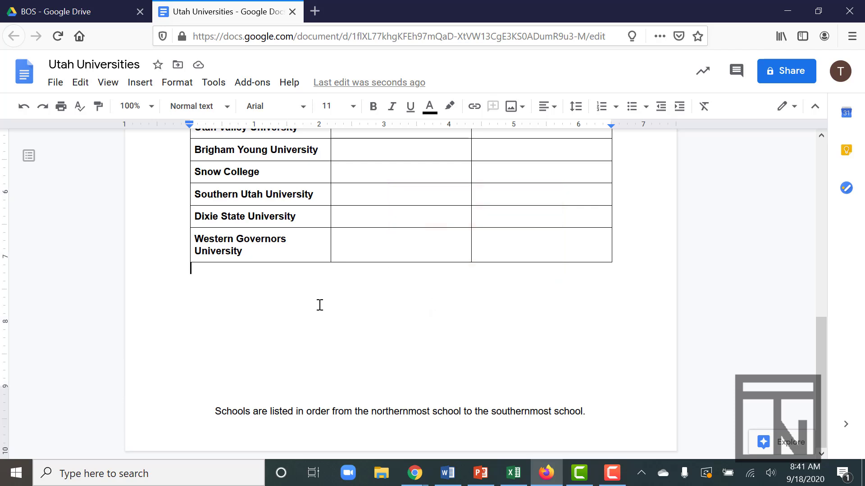
{"action": "scroll", "coordinate": [306, 337], "scroll_direction": "up", "scroll_amount": 4}
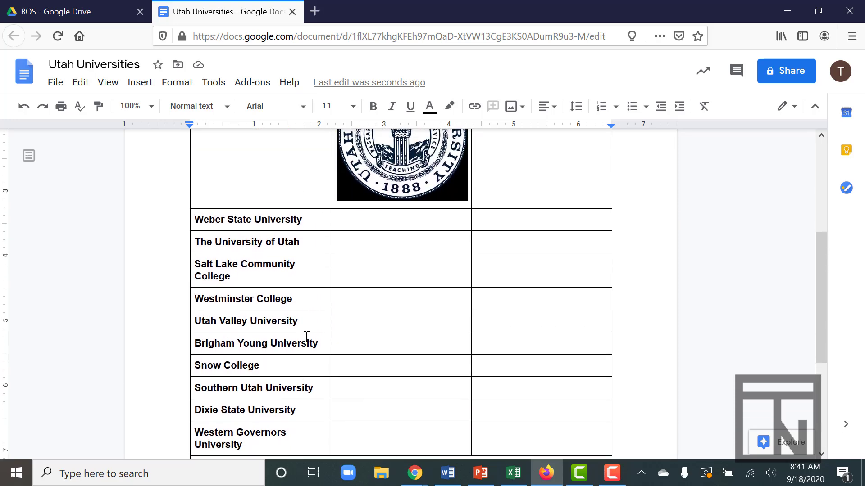
{"action": "scroll", "coordinate": [307, 336], "scroll_direction": "up", "scroll_amount": 4}
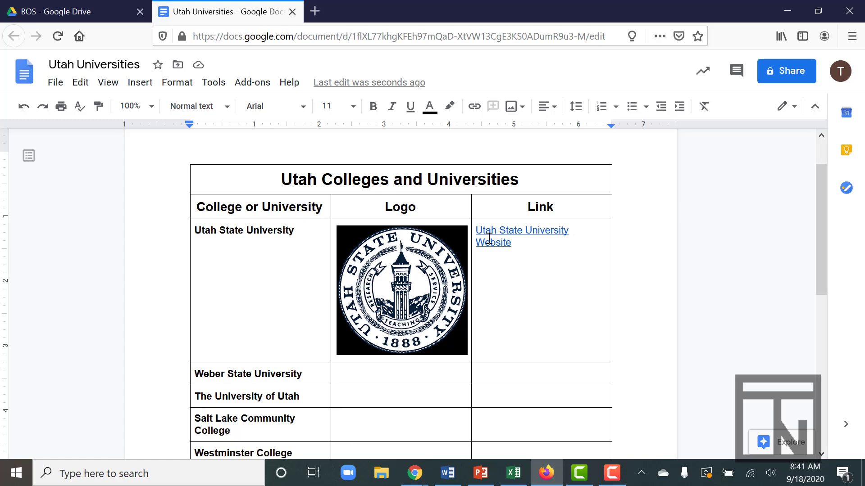
{"action": "scroll", "coordinate": [475, 307], "scroll_direction": "down", "scroll_amount": 4}
{"action": "scroll", "coordinate": [475, 306], "scroll_direction": "down", "scroll_amount": 2}
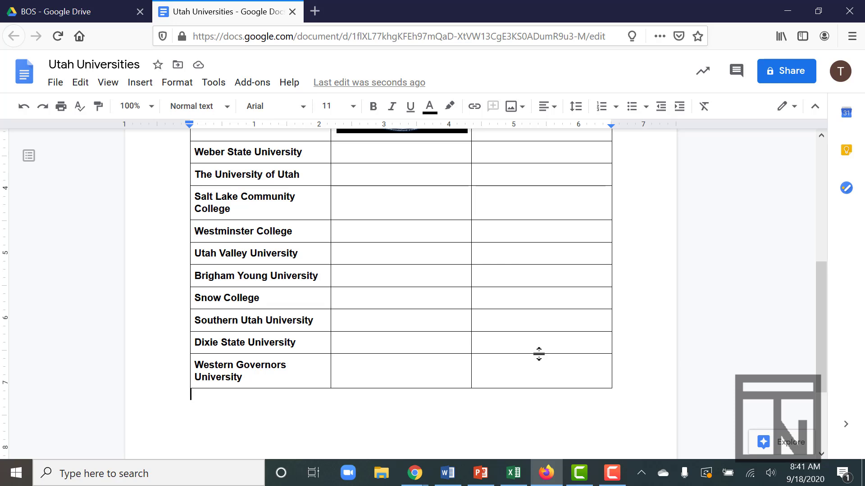
{"action": "scroll", "coordinate": [548, 368], "scroll_direction": "down", "scroll_amount": 3}
{"action": "scroll", "coordinate": [546, 366], "scroll_direction": "up", "scroll_amount": 7}
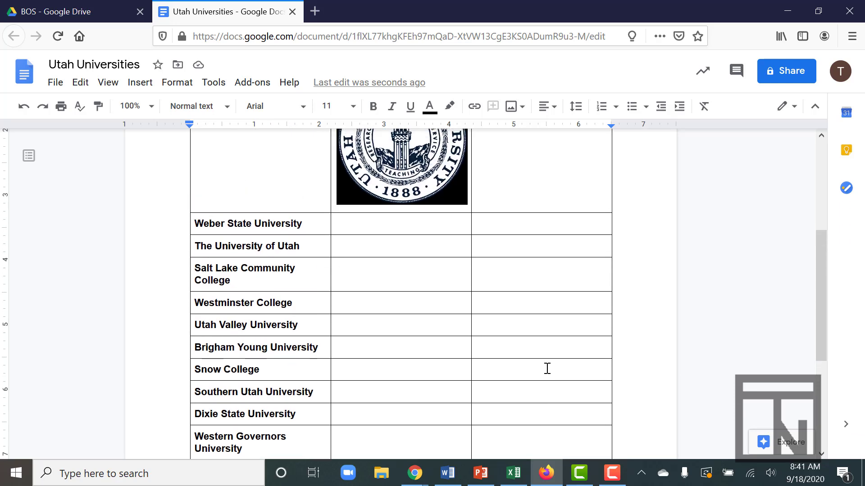